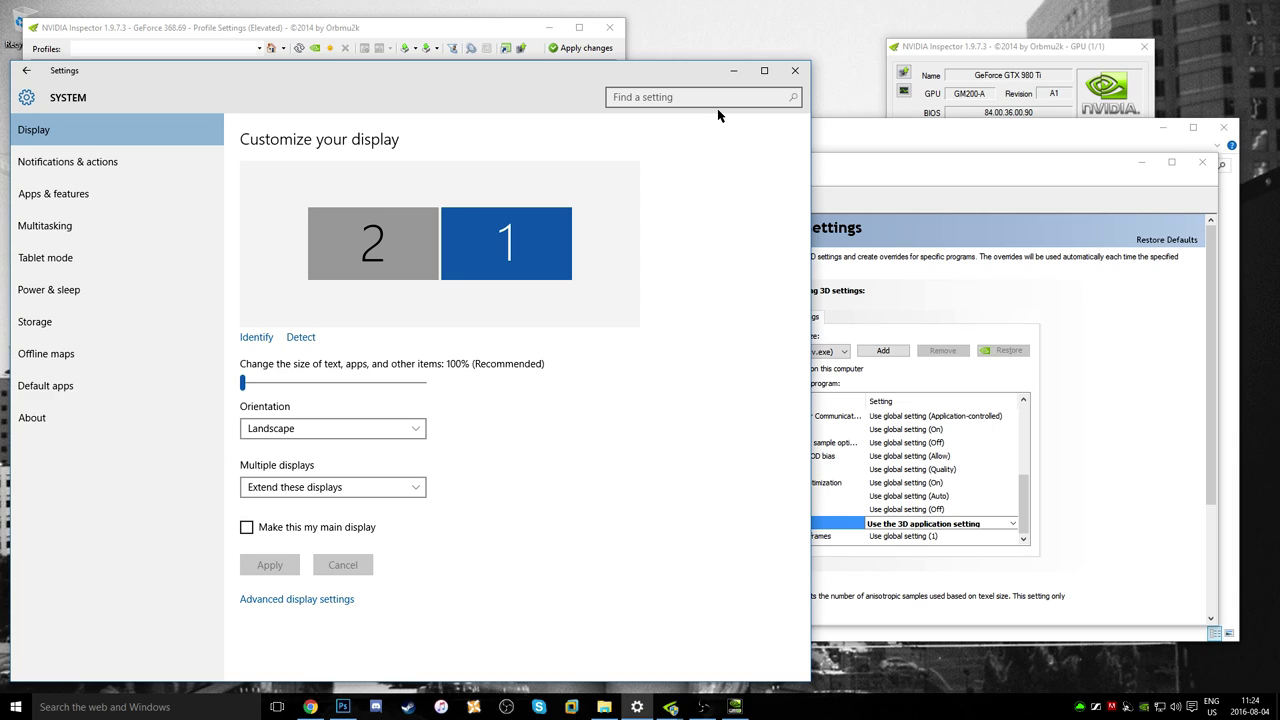
Open Advanced display settings, select display 2, and scroll down to Related settings
{"action": "right_click", "coordinate": [930, 692]}
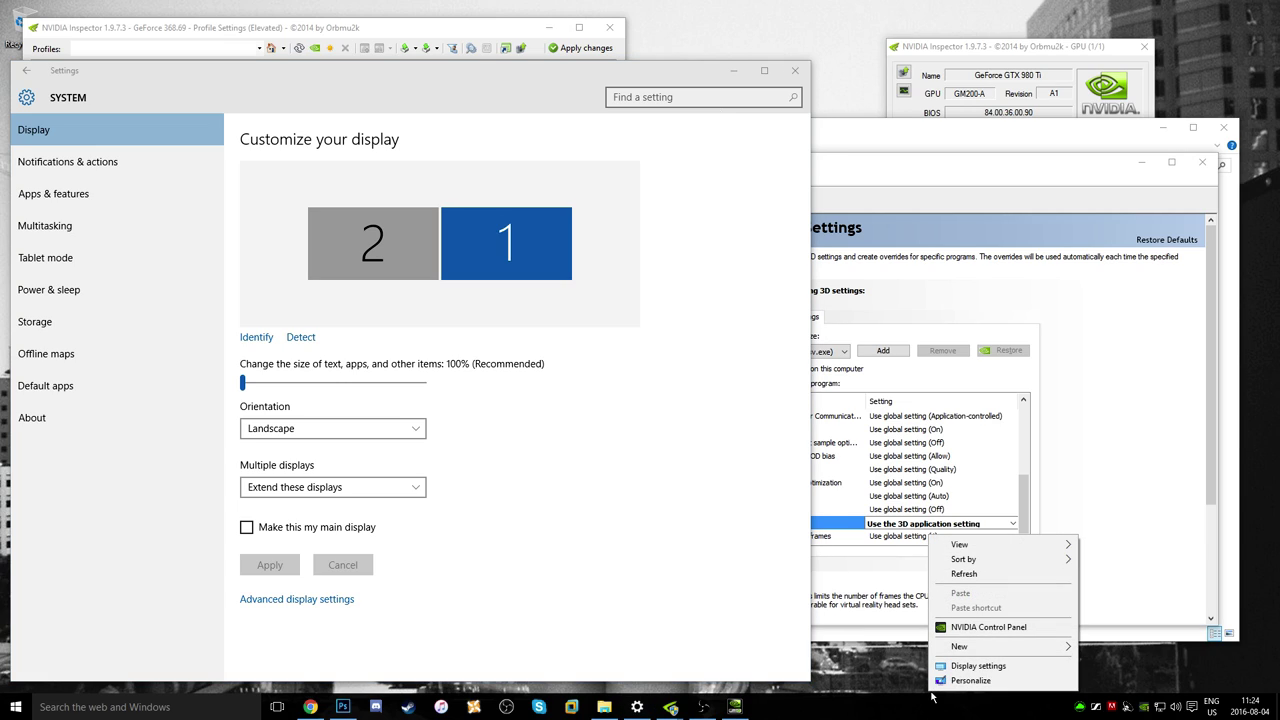
{"action": "left_click", "coordinate": [982, 666]}
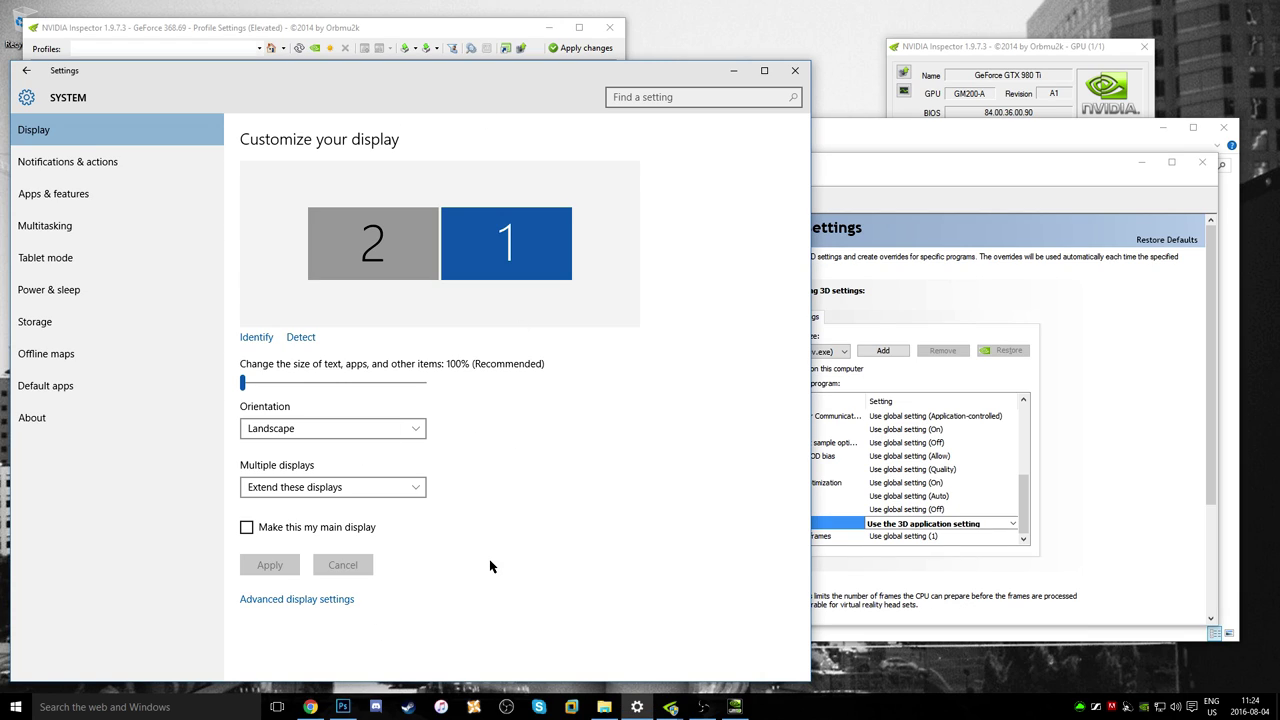
{"action": "left_click", "coordinate": [312, 600]}
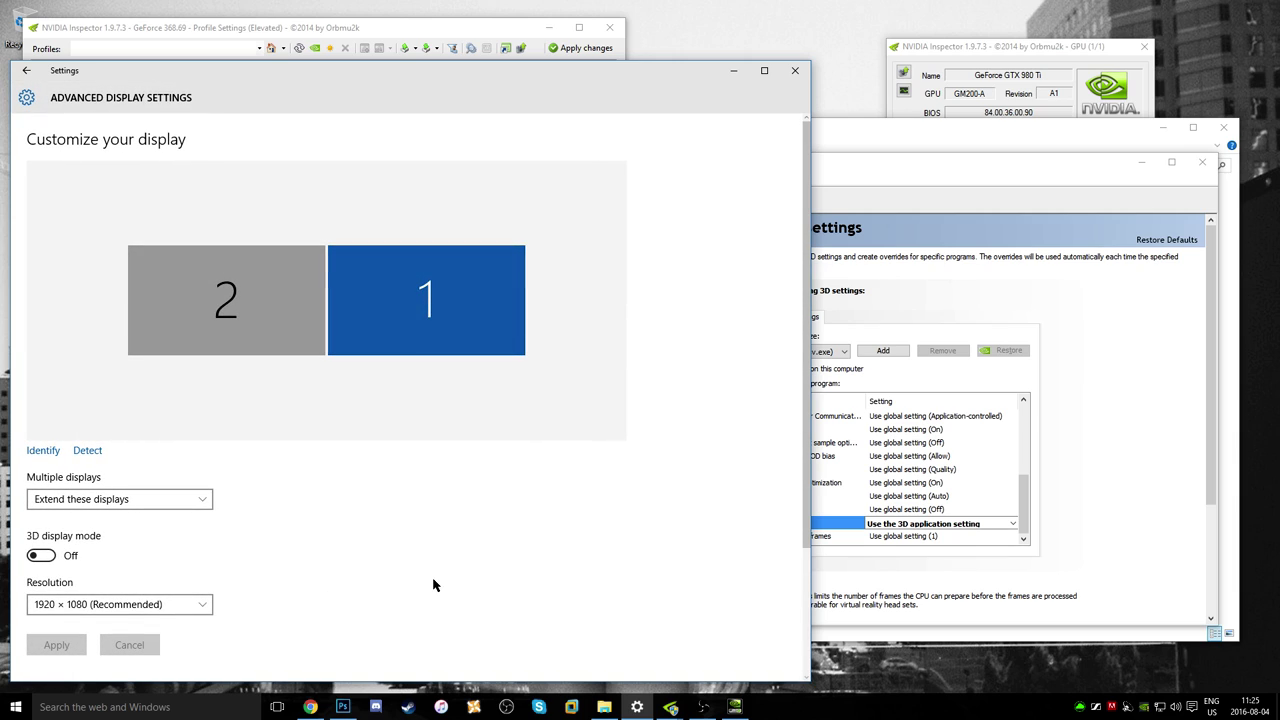
{"action": "scroll", "coordinate": [433, 585], "scroll_direction": "down", "scroll_amount": 3}
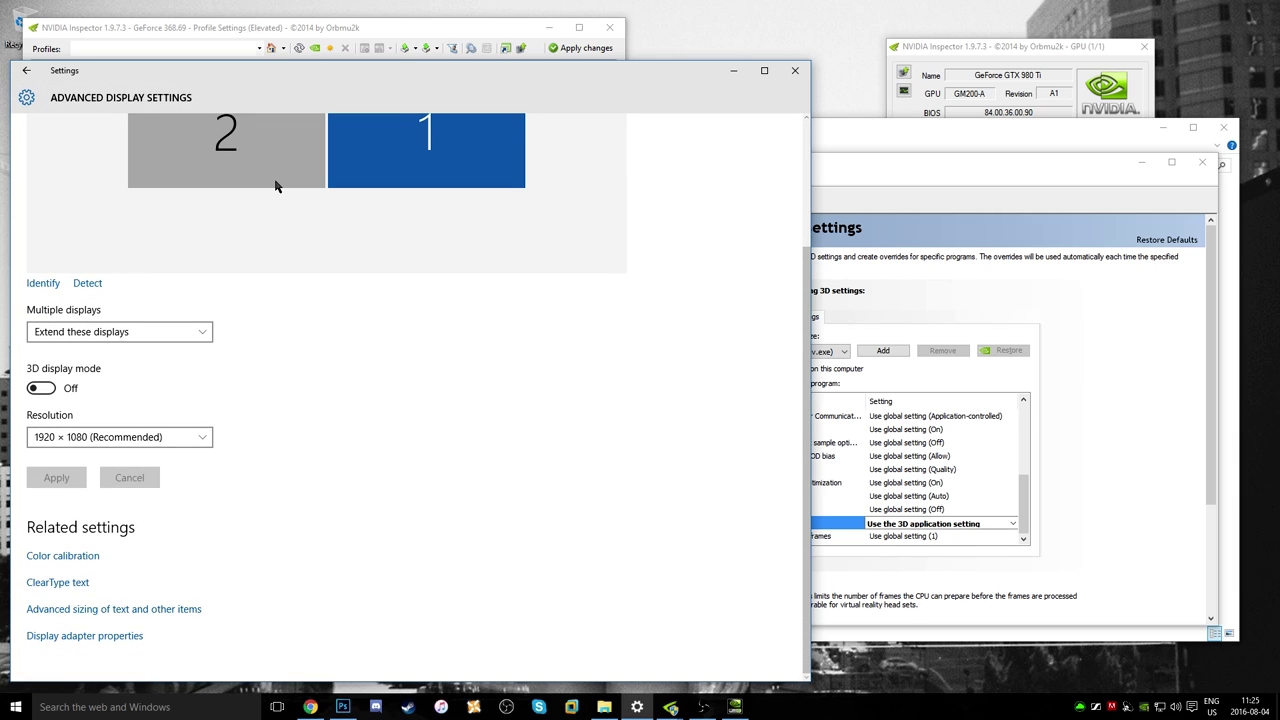
{"action": "left_click", "coordinate": [276, 185]}
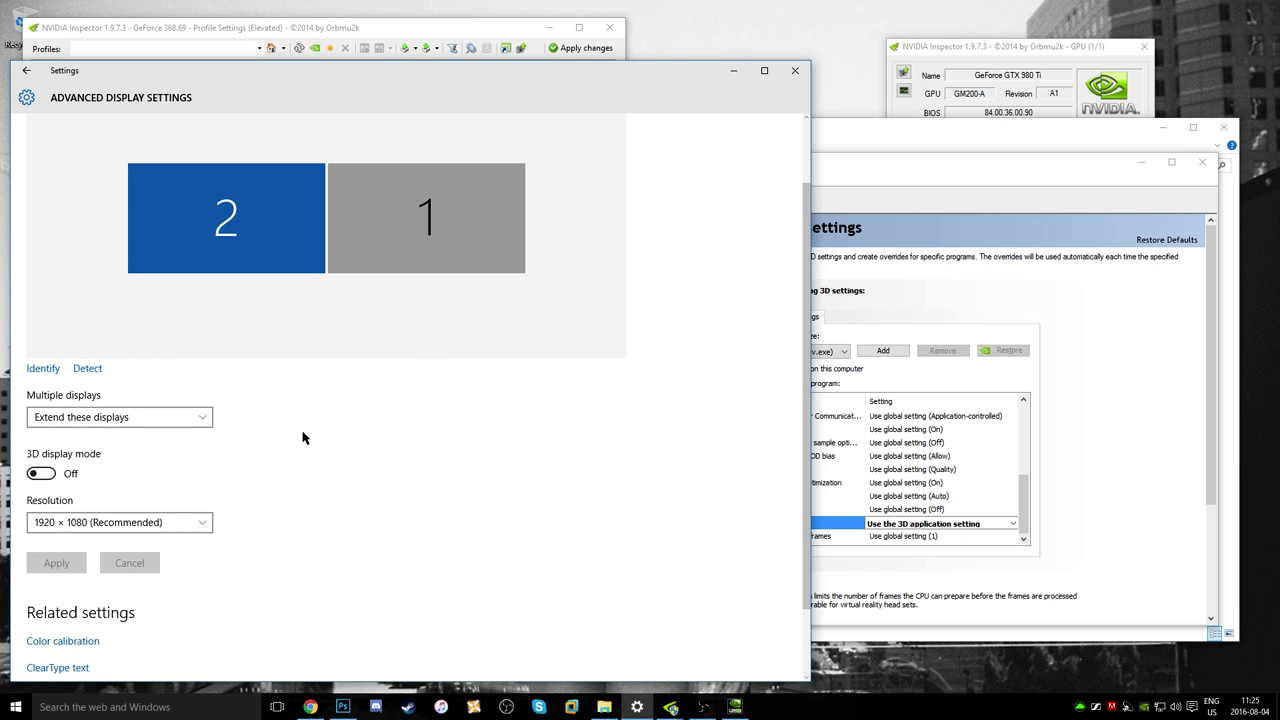
{"action": "scroll", "coordinate": [303, 437], "scroll_direction": "down", "scroll_amount": 2}
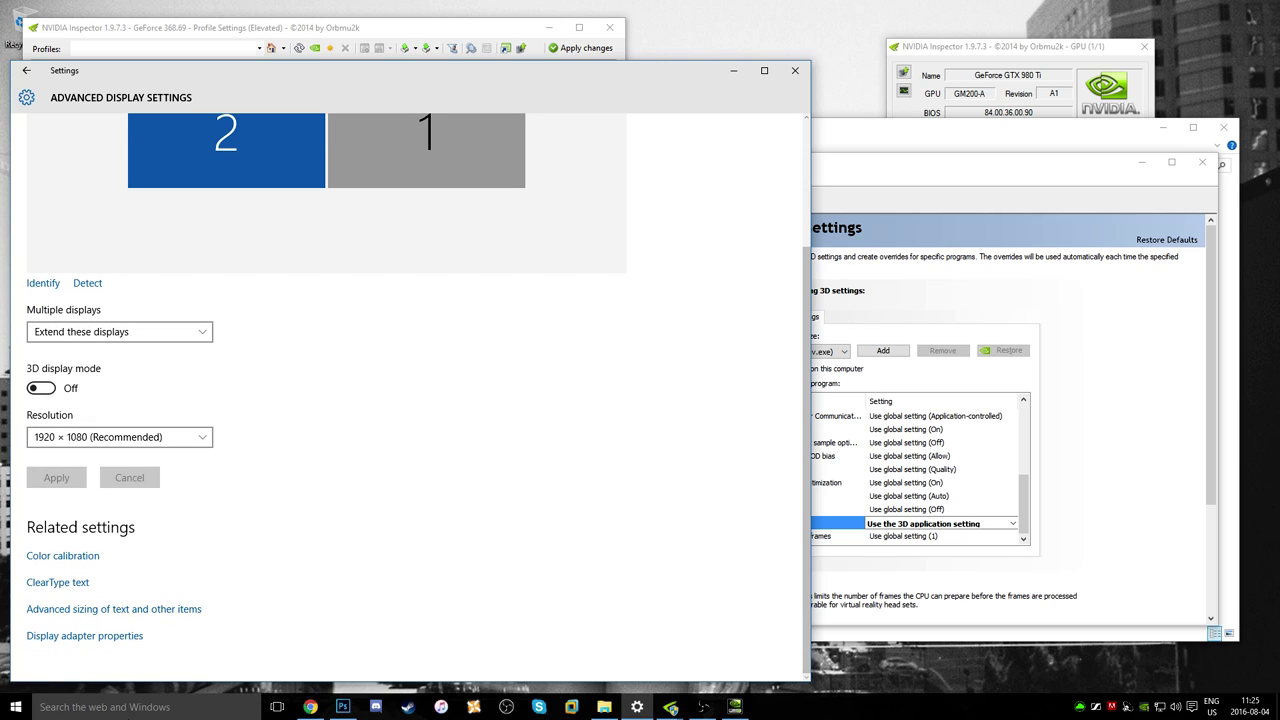
Show the GTX 980 Ti monitor's screen refresh rate options, leaving it at 120 Hertz
{"action": "left_click", "coordinate": [100, 640]}
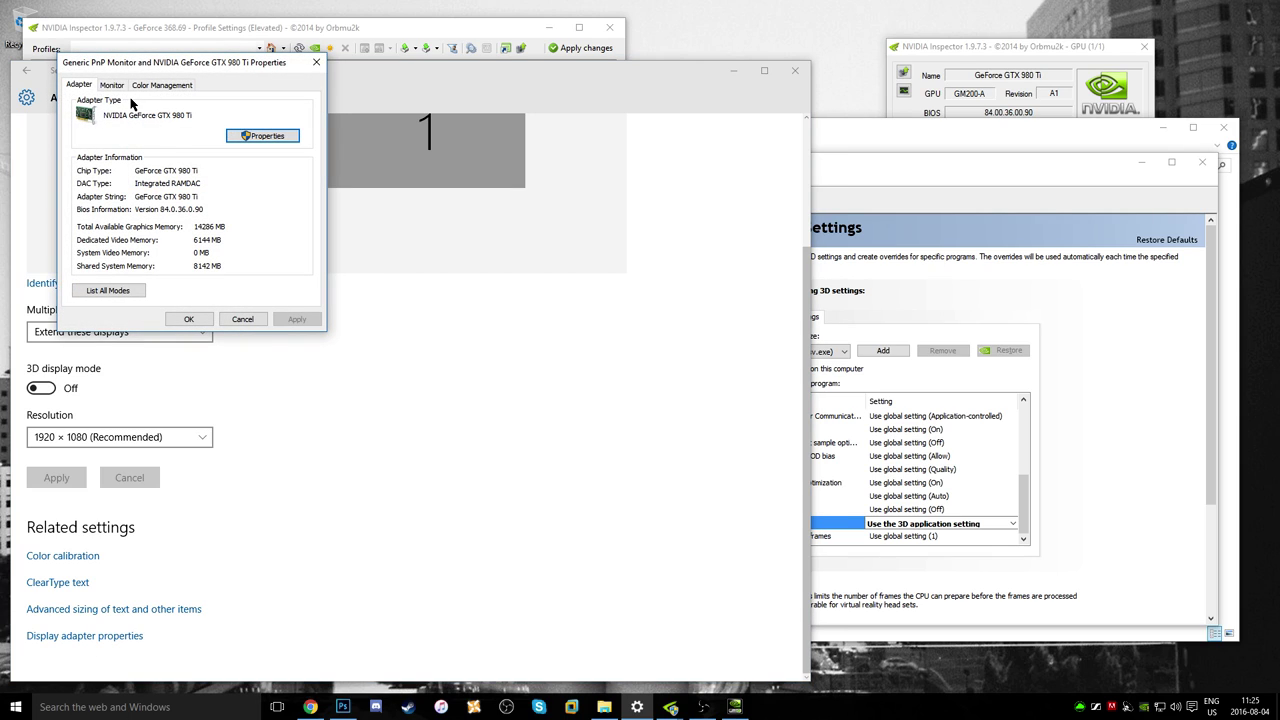
{"action": "left_click", "coordinate": [112, 86]}
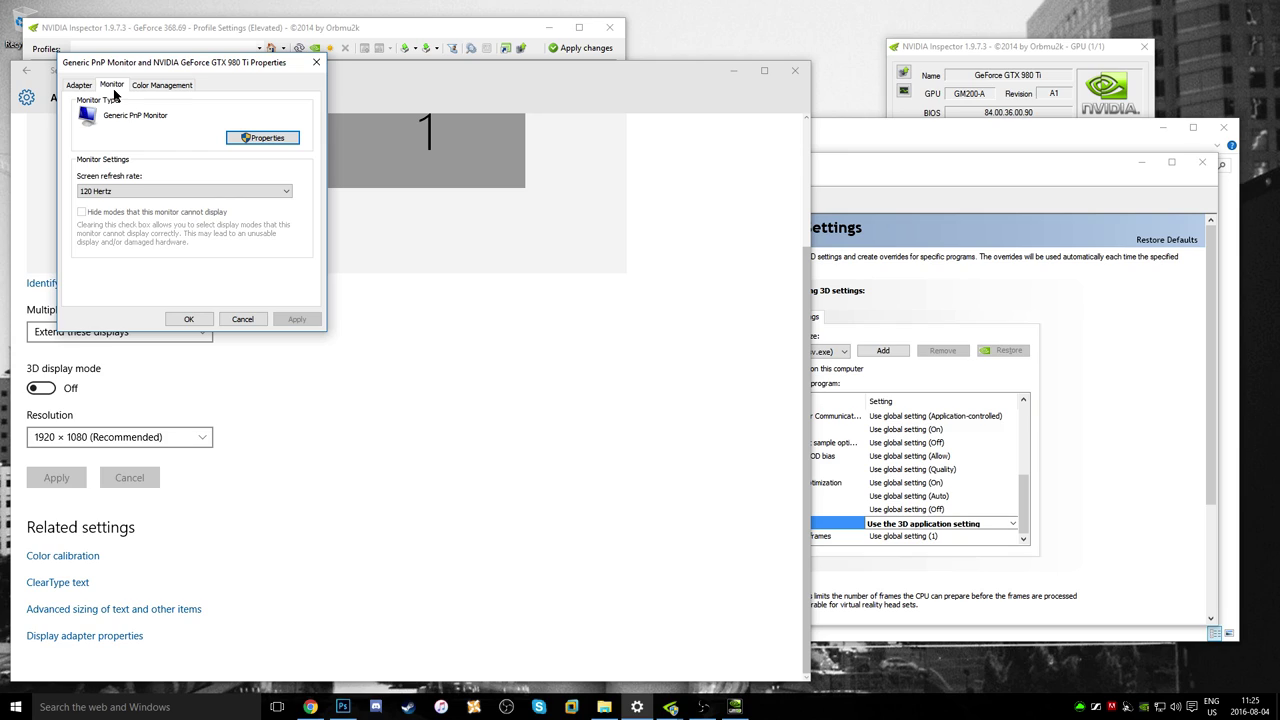
{"action": "left_click", "coordinate": [121, 191]}
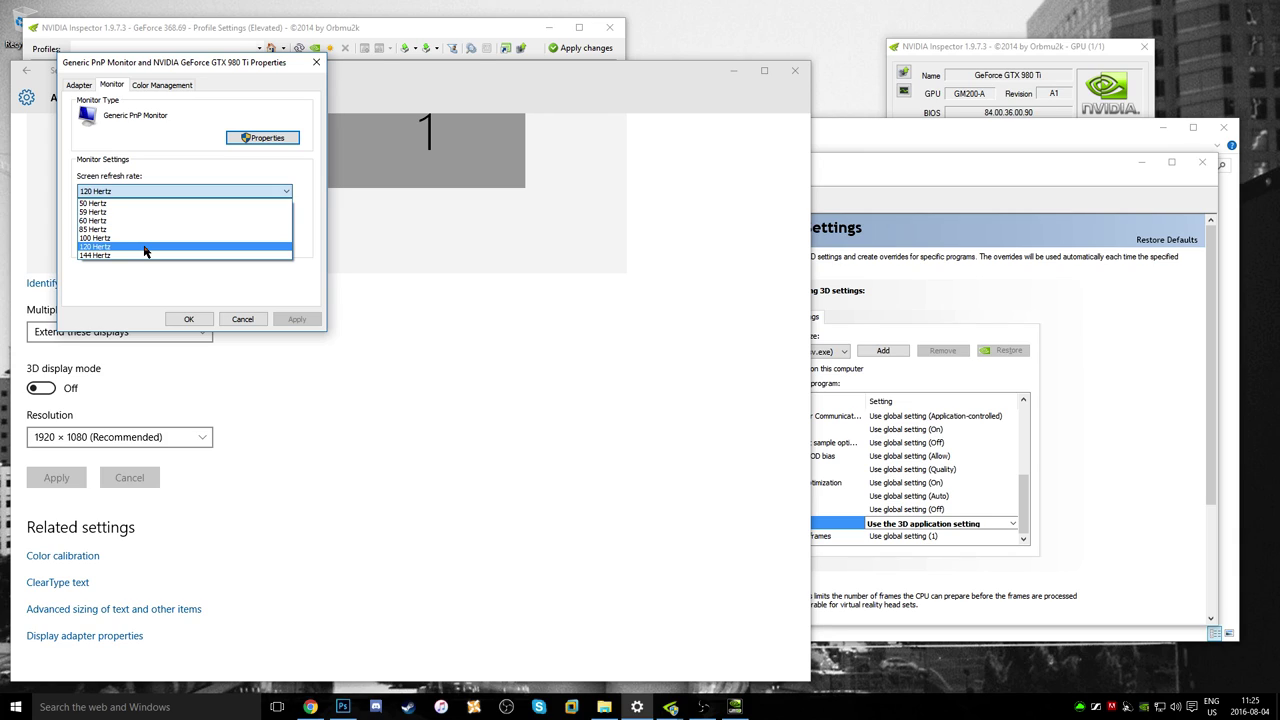
{"action": "left_click", "coordinate": [148, 300]}
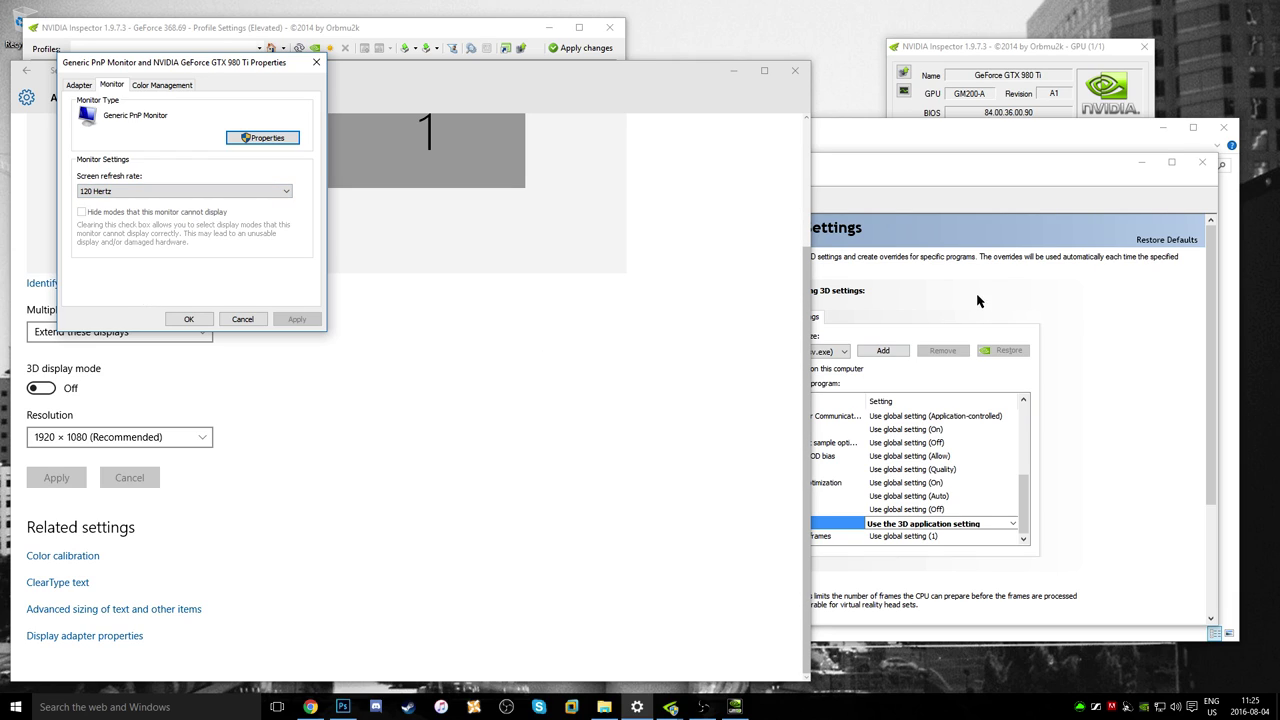
Hide the Guru3D.com folder window and launch NVIDIA Control Panel from the tray icon
{"action": "left_click", "coordinate": [972, 126]}
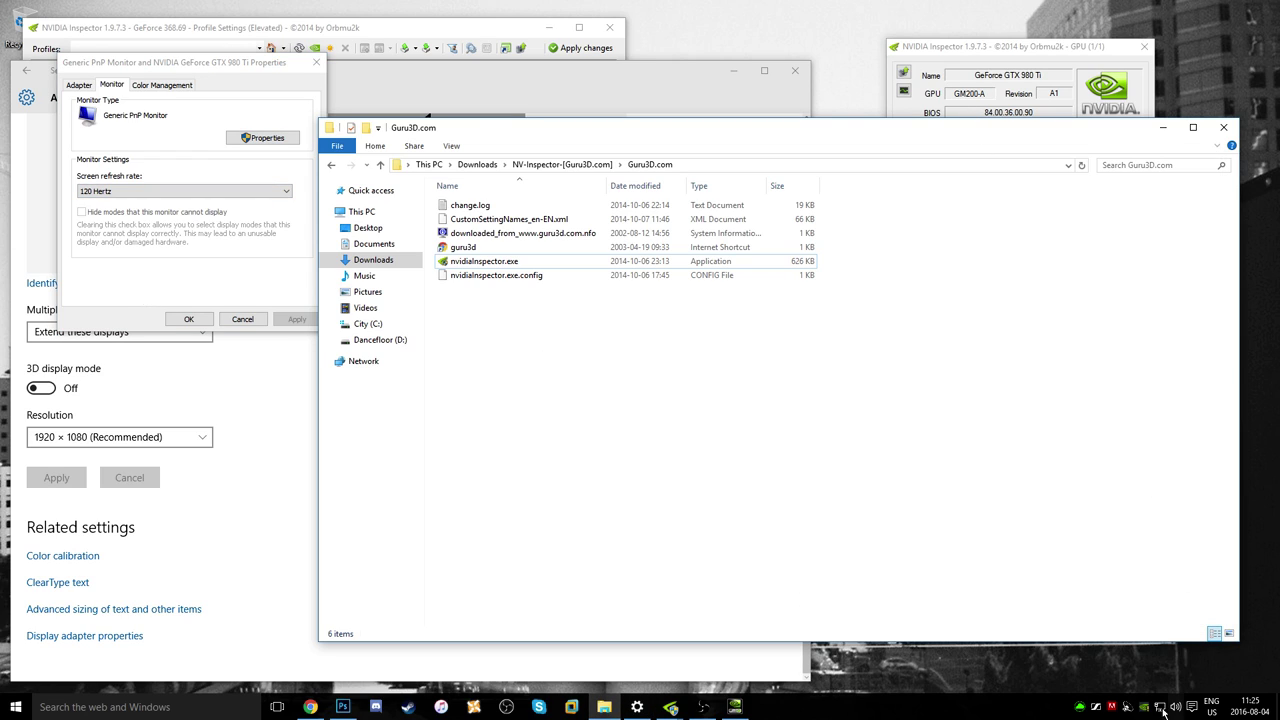
{"action": "left_click", "coordinate": [1163, 127]}
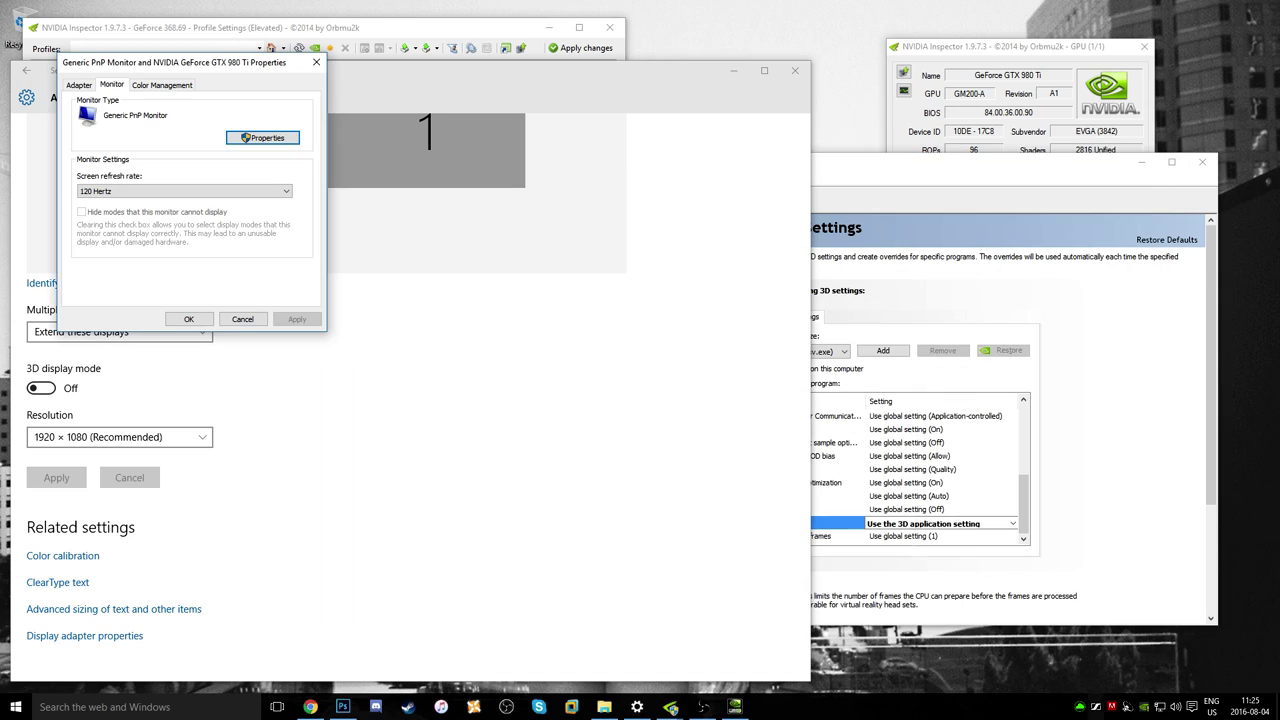
{"action": "right_click", "coordinate": [1141, 705]}
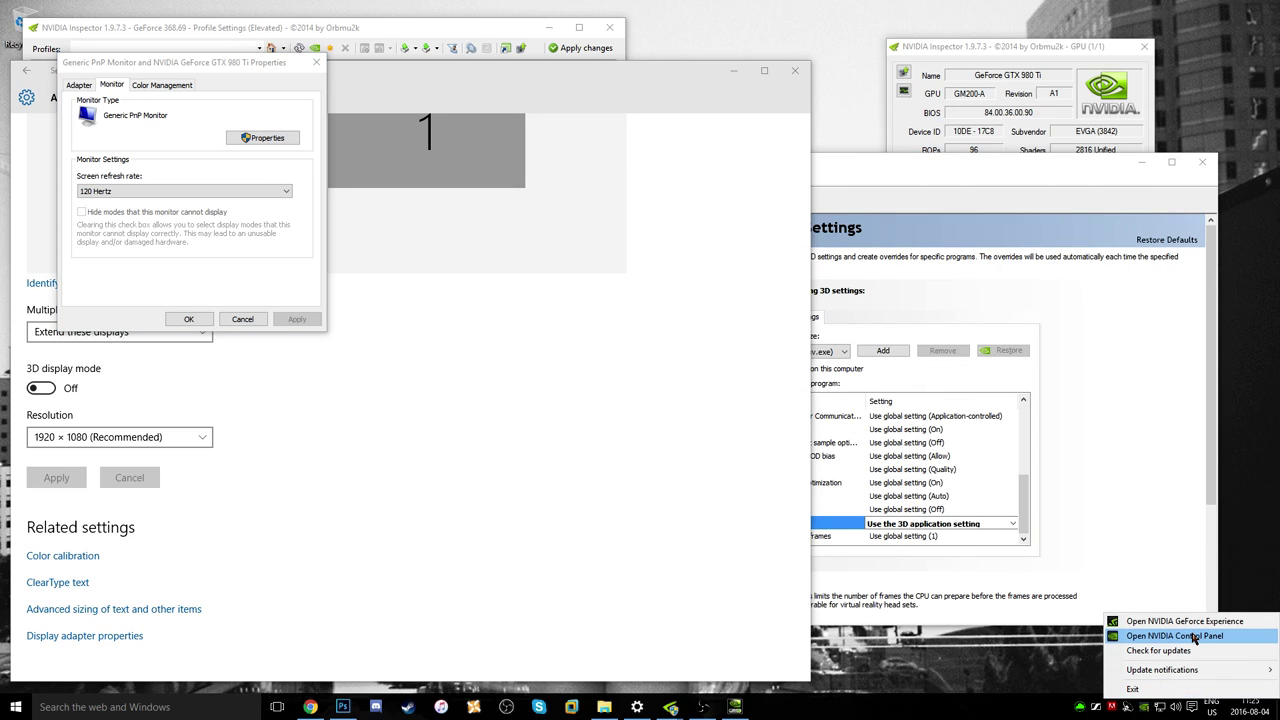
{"action": "right_click", "coordinate": [1144, 708]}
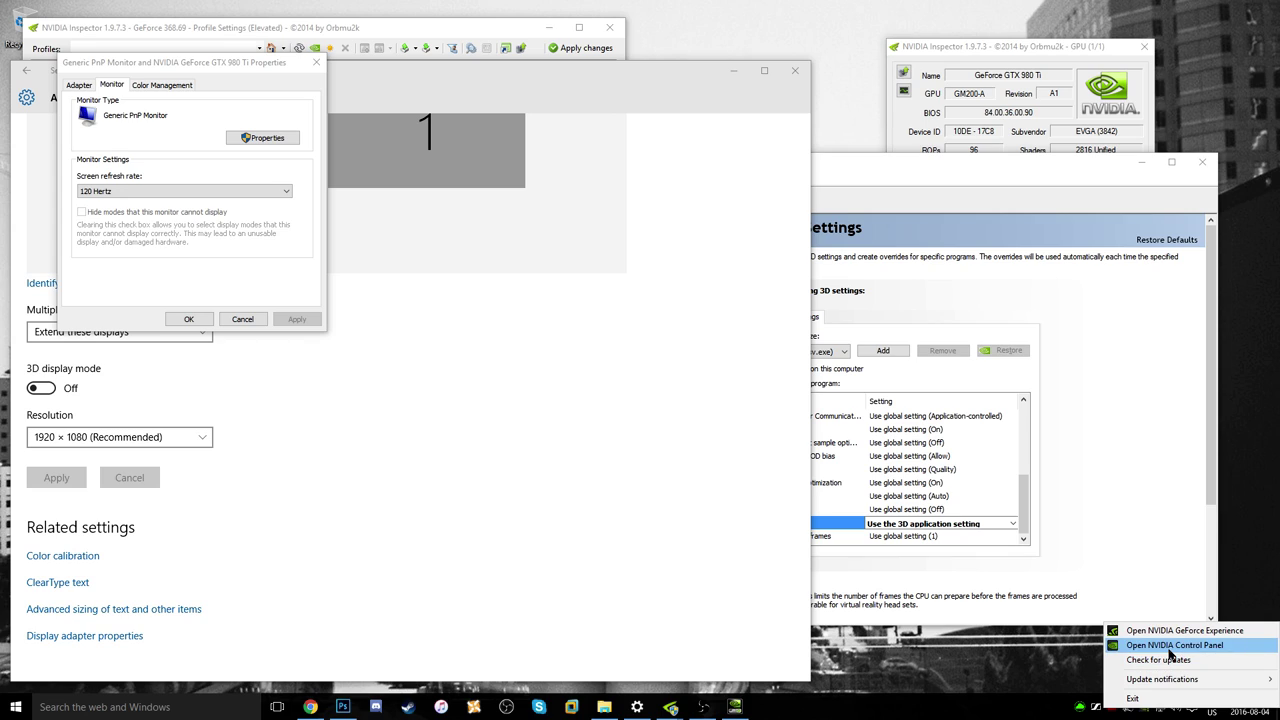
{"action": "left_click", "coordinate": [1170, 645]}
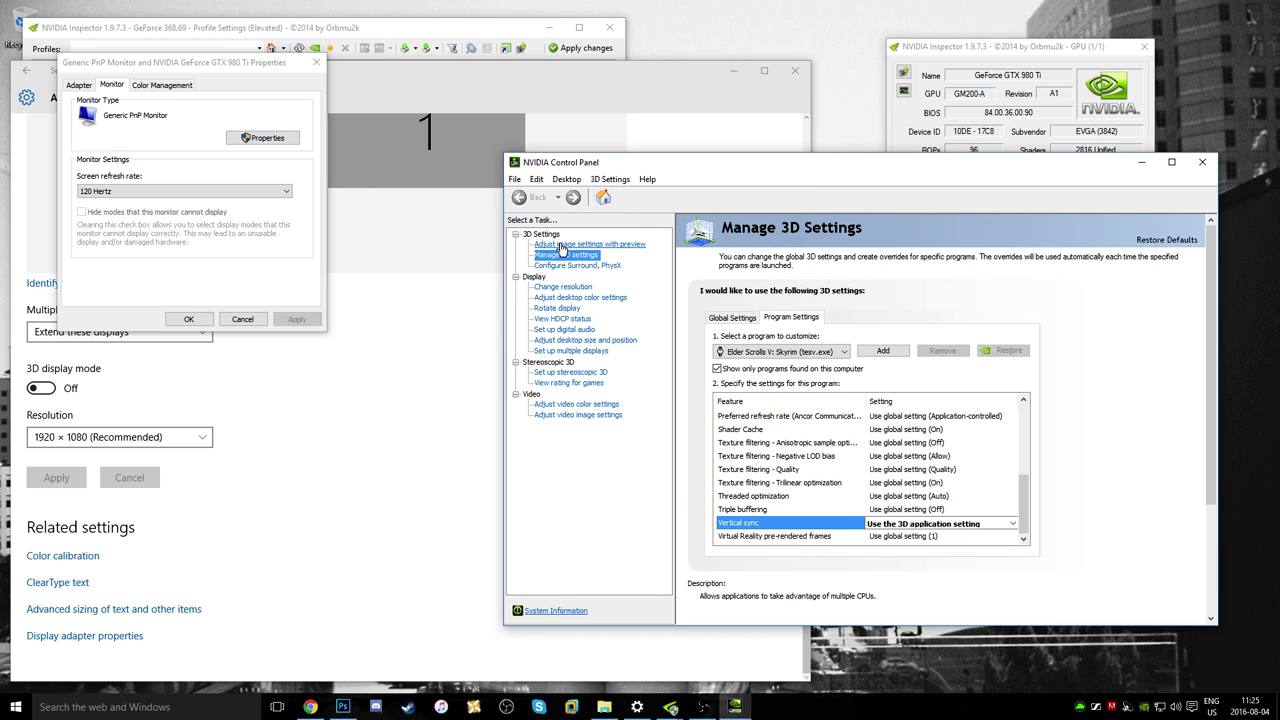
Select Elder Scrolls V: Skyrim in Program Settings and list its Vertical sync choices
{"action": "left_click", "coordinate": [798, 355]}
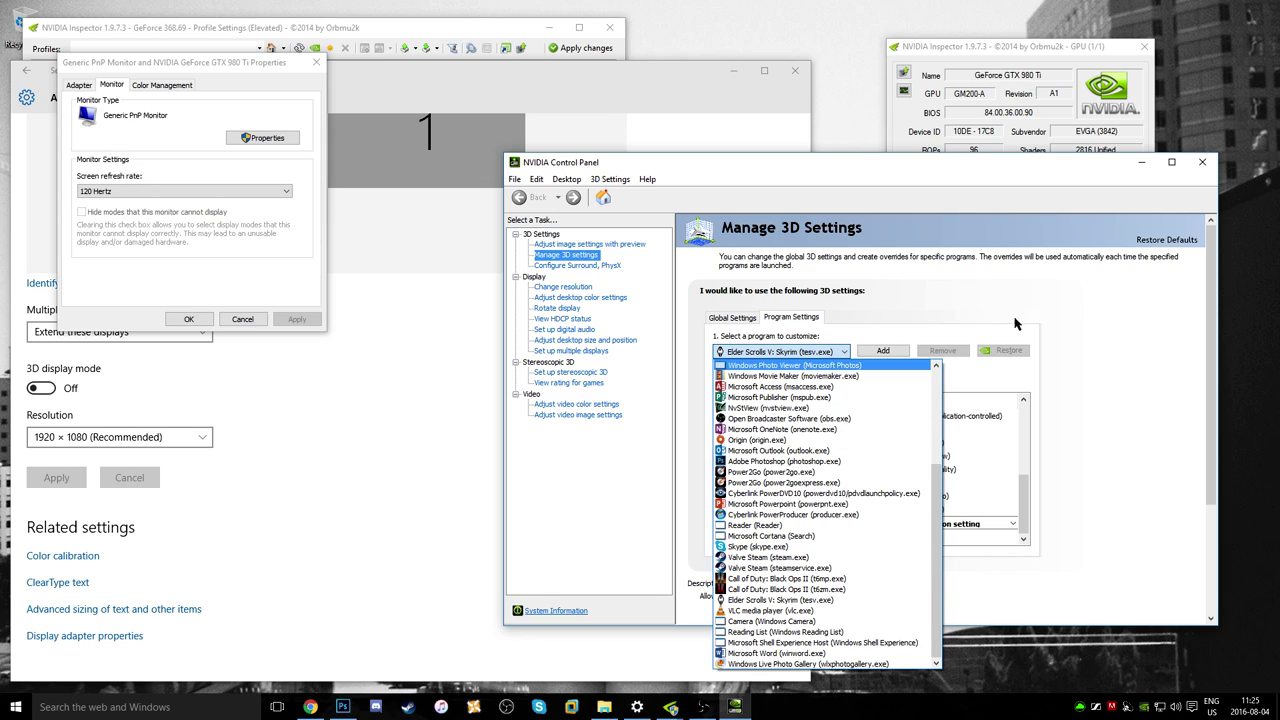
{"action": "left_click", "coordinate": [1136, 397]}
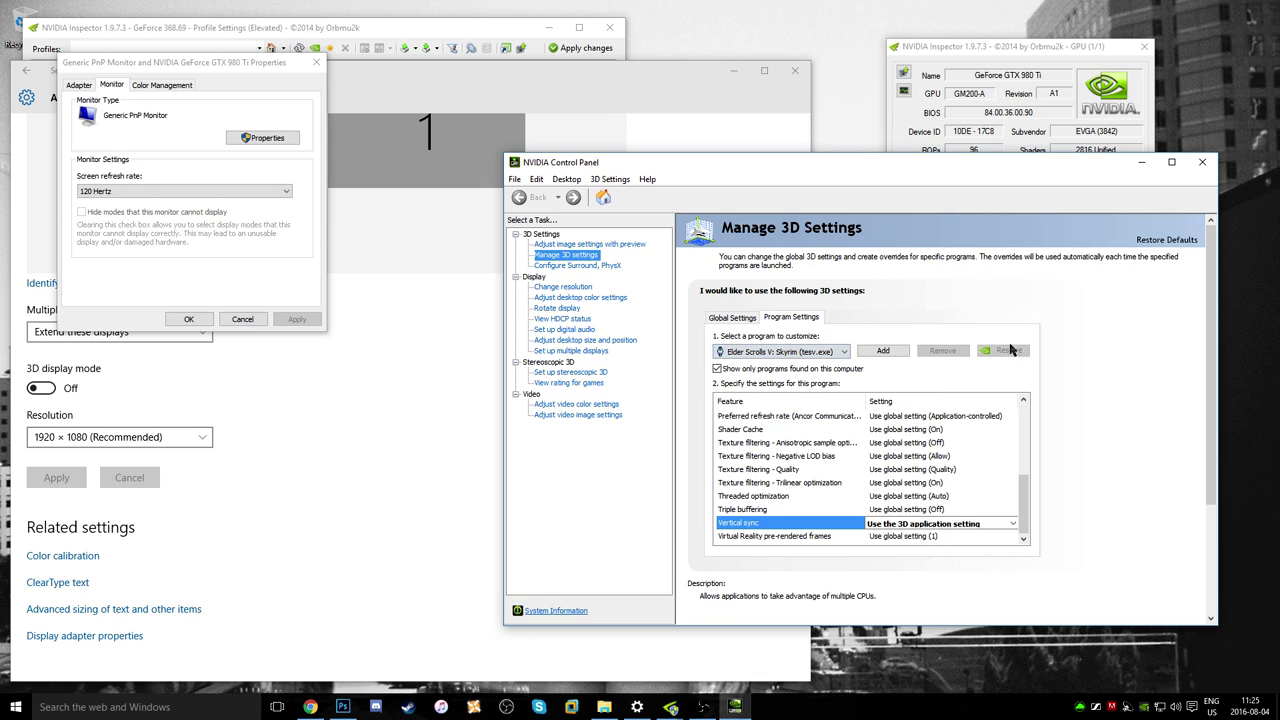
{"action": "left_click", "coordinate": [881, 355]}
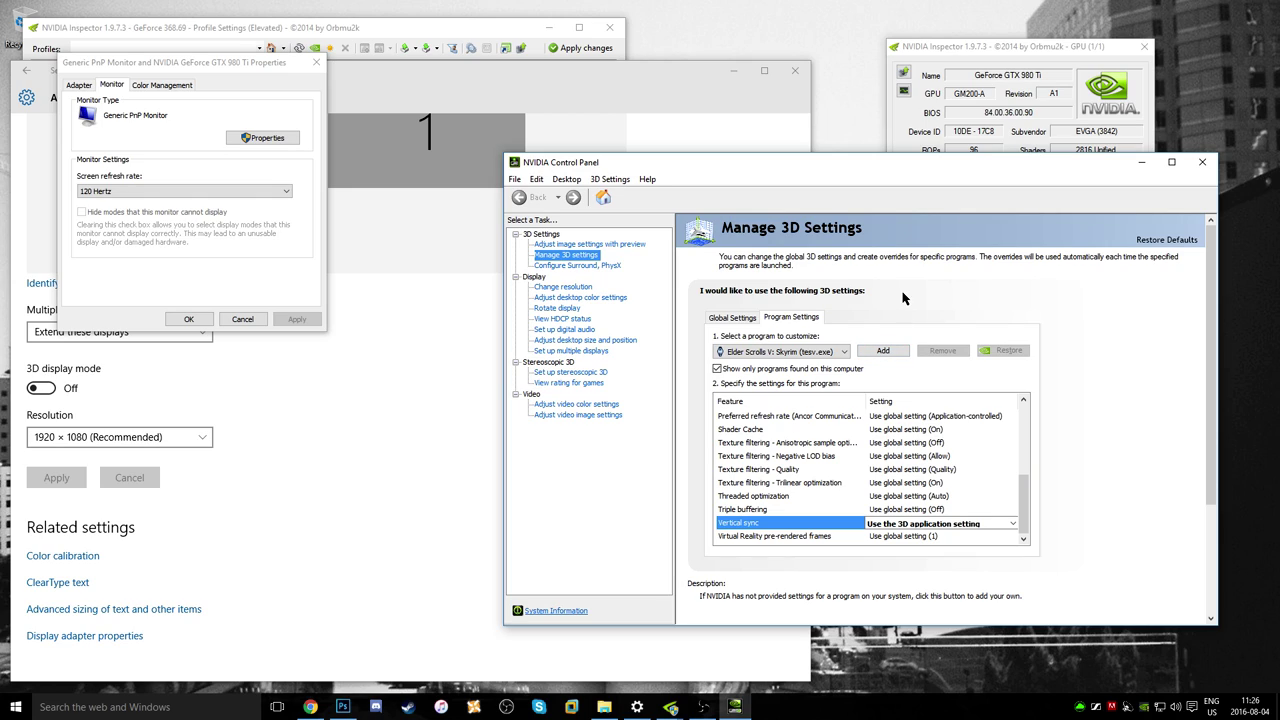
{"action": "mouse_move", "coordinate": [788, 368]}
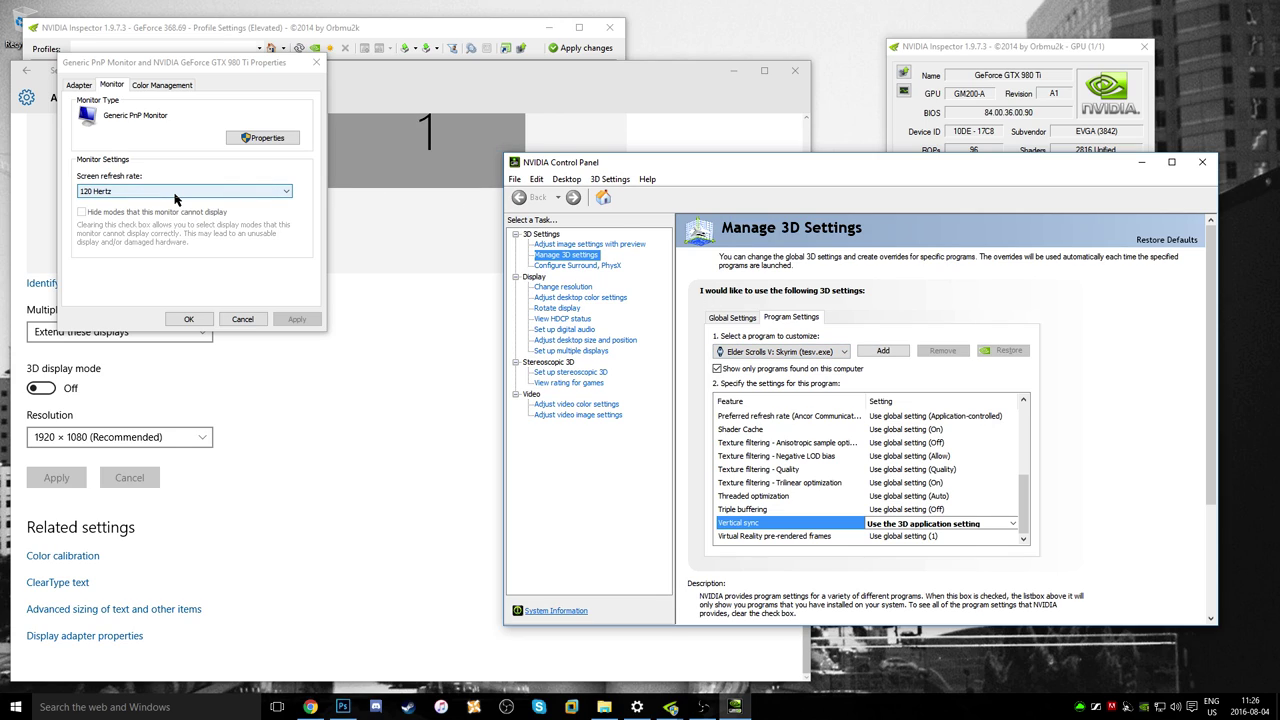
{"action": "left_click", "coordinate": [990, 523]}
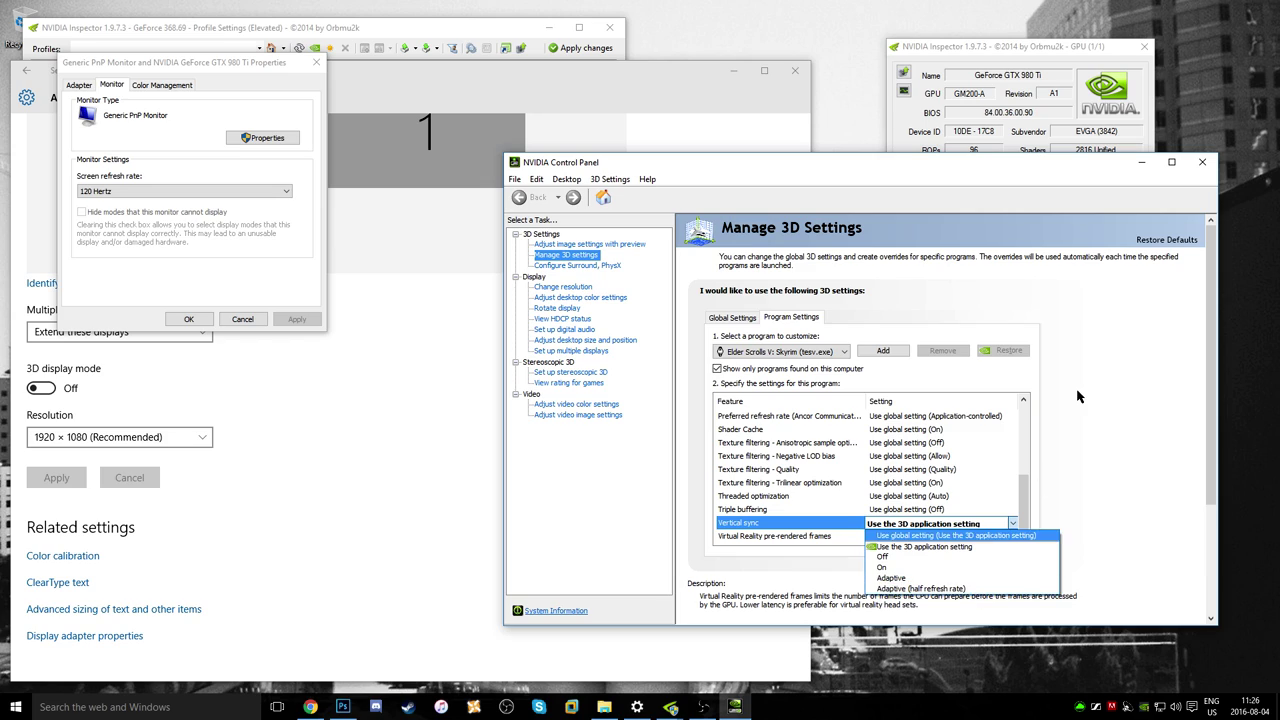
Review Skyrim's Vertical sync choices, keep the 3D application setting, and bring NVIDIA Inspector forward
{"action": "left_click", "coordinate": [925, 546]}
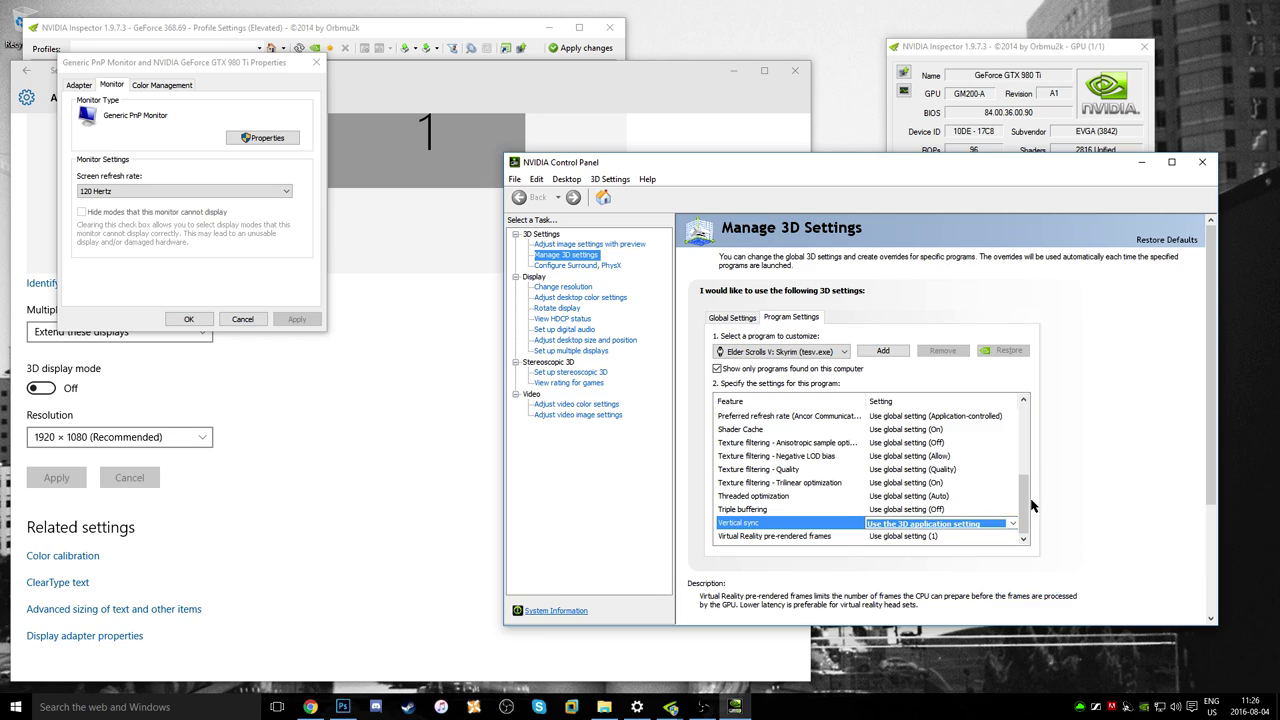
{"action": "left_click", "coordinate": [885, 524]}
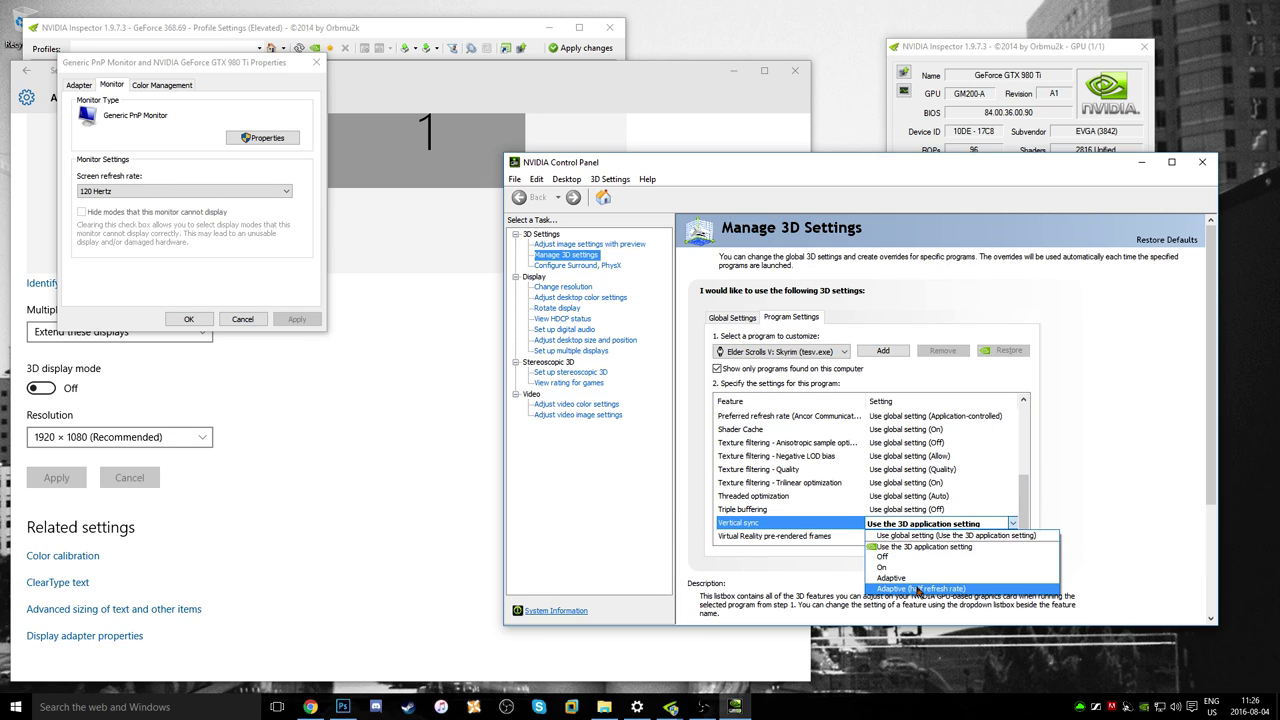
{"action": "left_click", "coordinate": [1118, 471]}
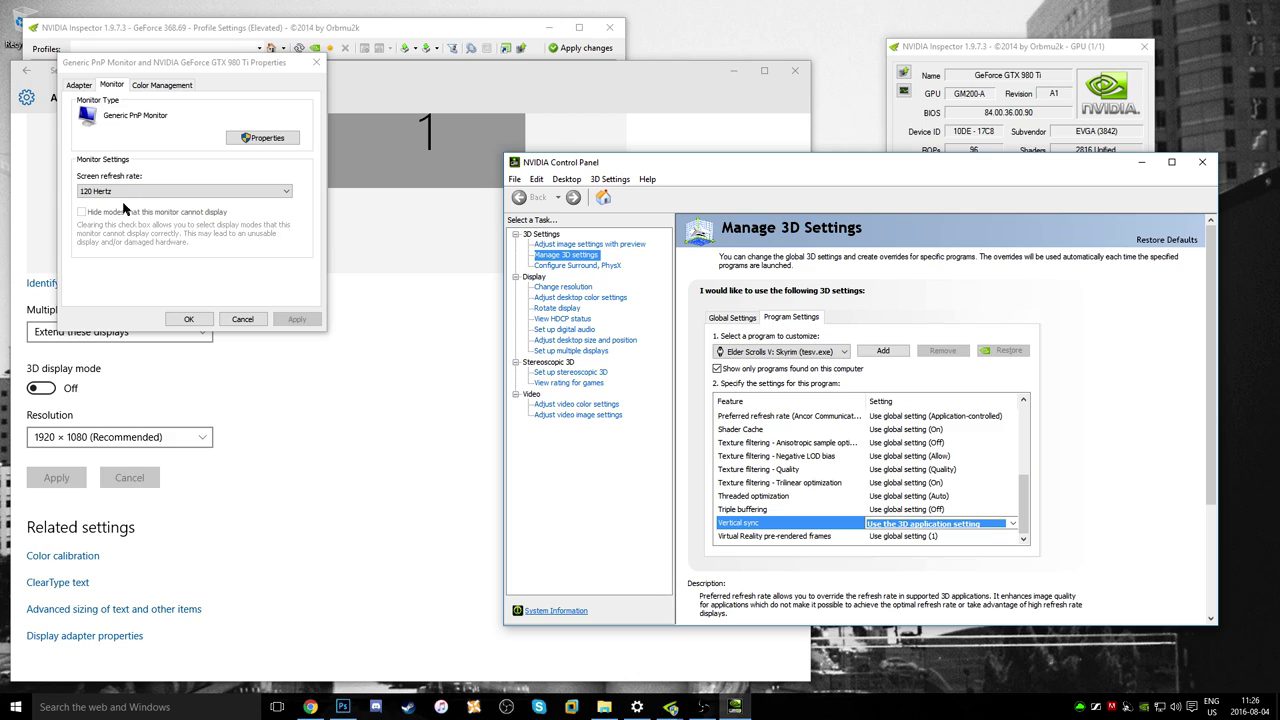
{"action": "left_click", "coordinate": [923, 524]}
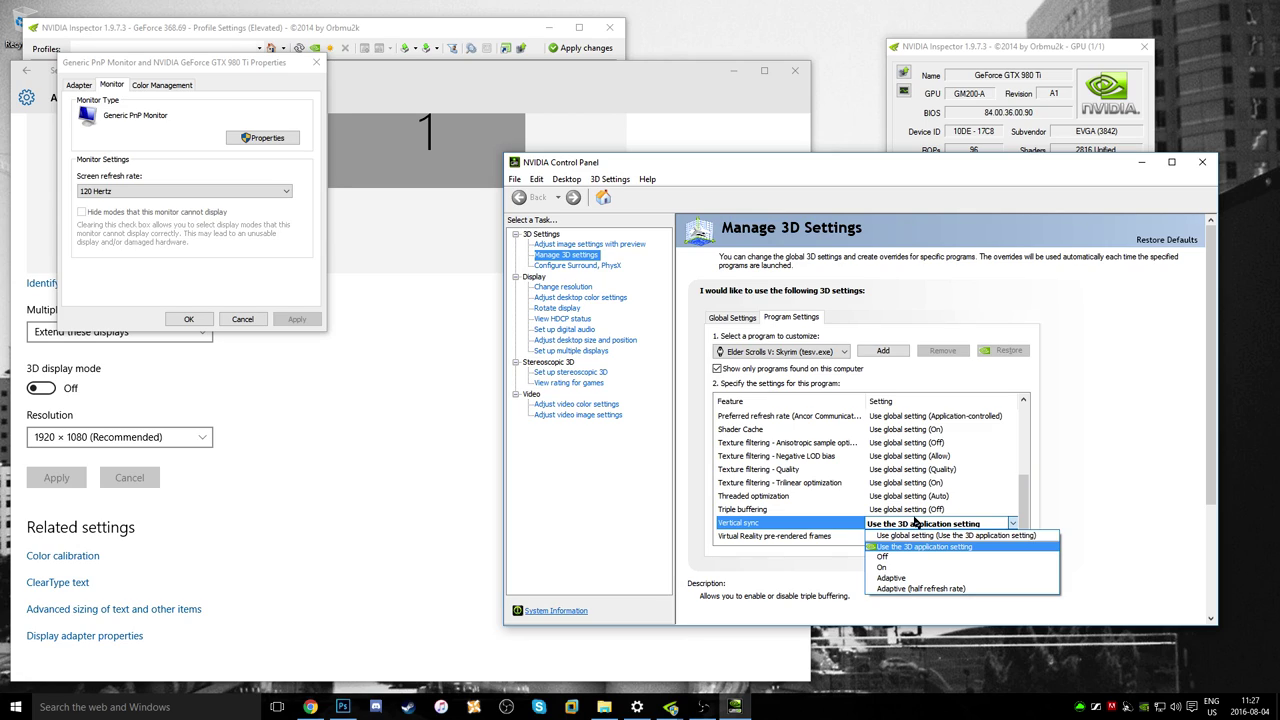
{"action": "left_click", "coordinate": [985, 60]}
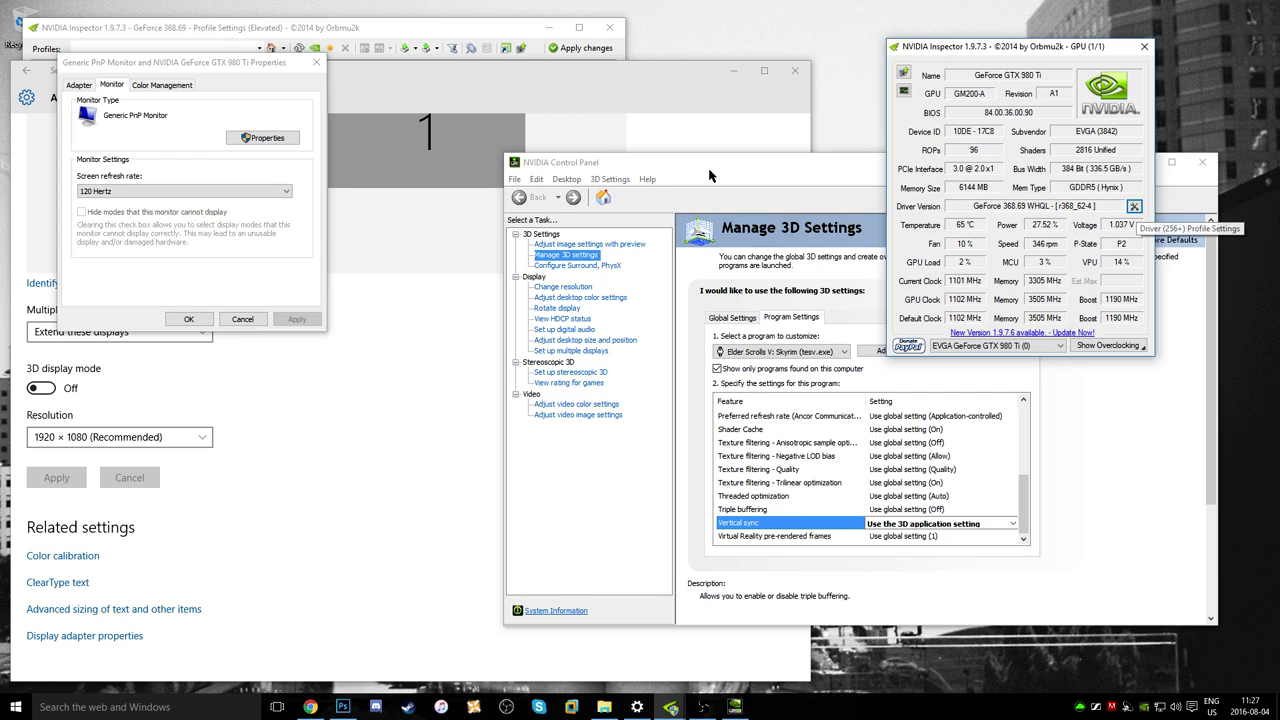
Search 'elder' in Profiles, load Elder Scrolls V: Skyrim, and scroll to Frame Rate Limiter at 60 fps
{"action": "left_click", "coordinate": [1136, 212]}
{"action": "left_click_drag", "start_coordinate": [309, 36], "coordinate": [507, 62]}
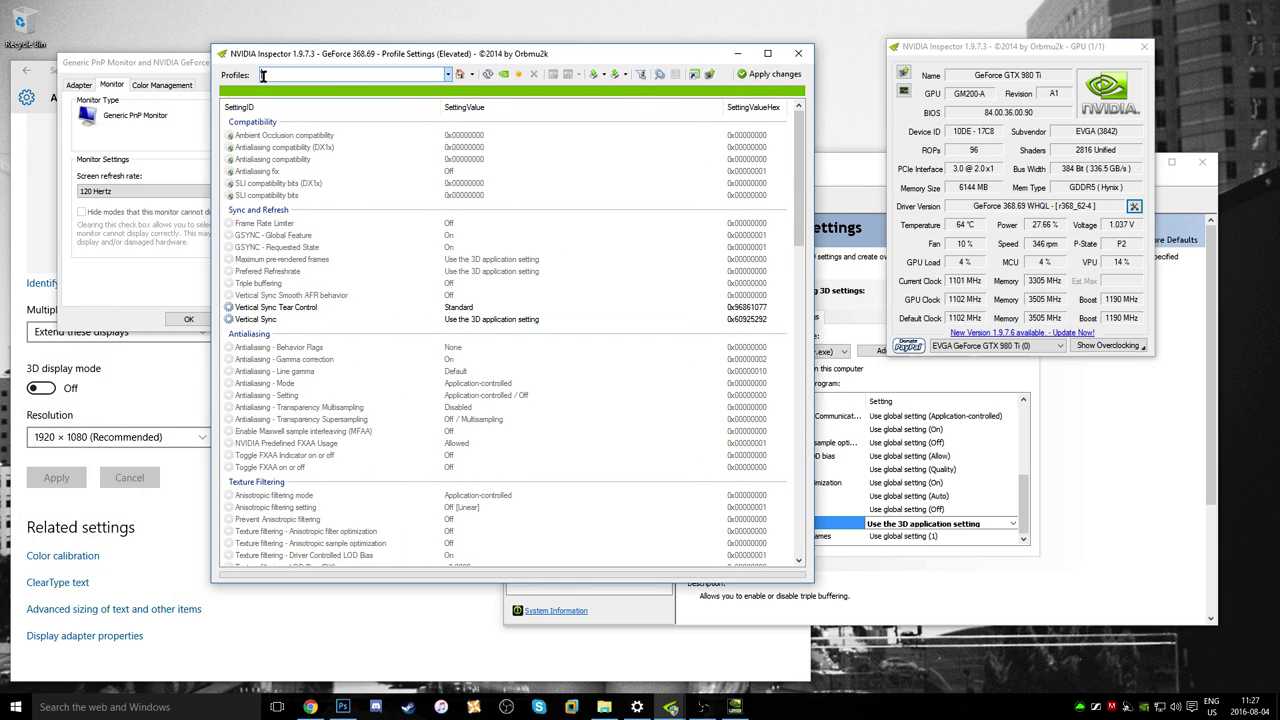
{"action": "type", "text": "e"}
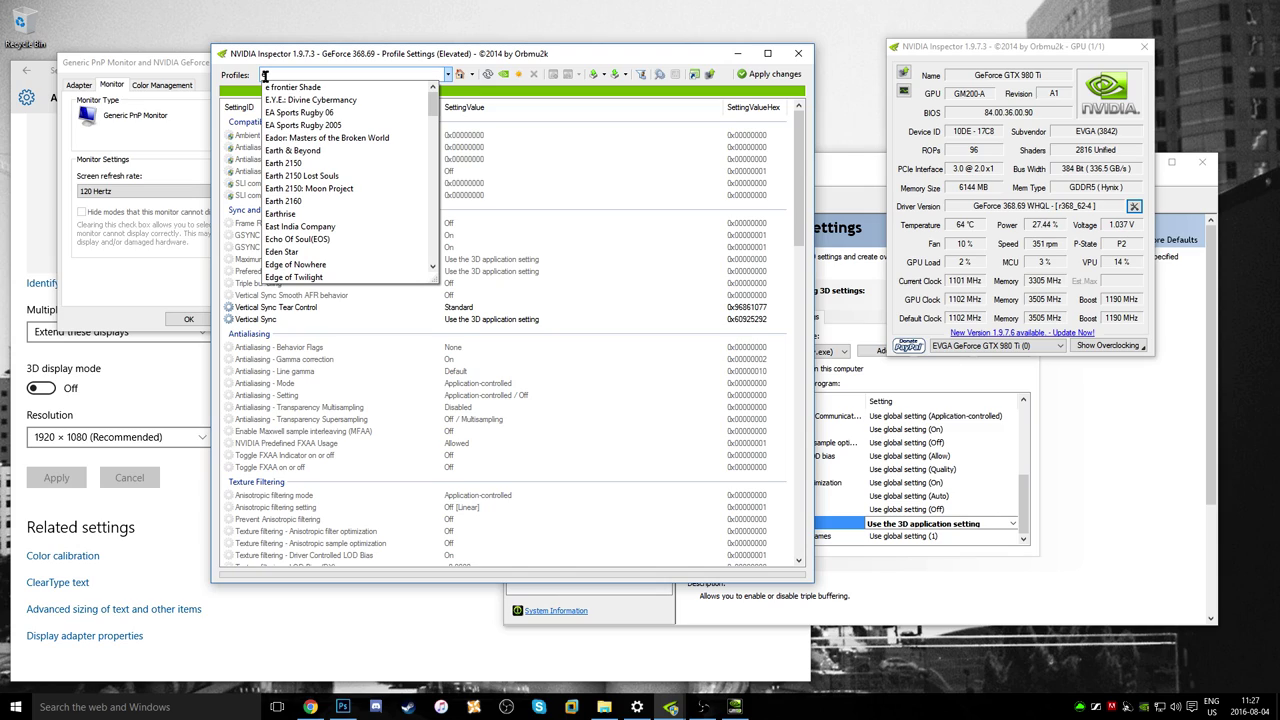
{"action": "type", "text": "lder"}
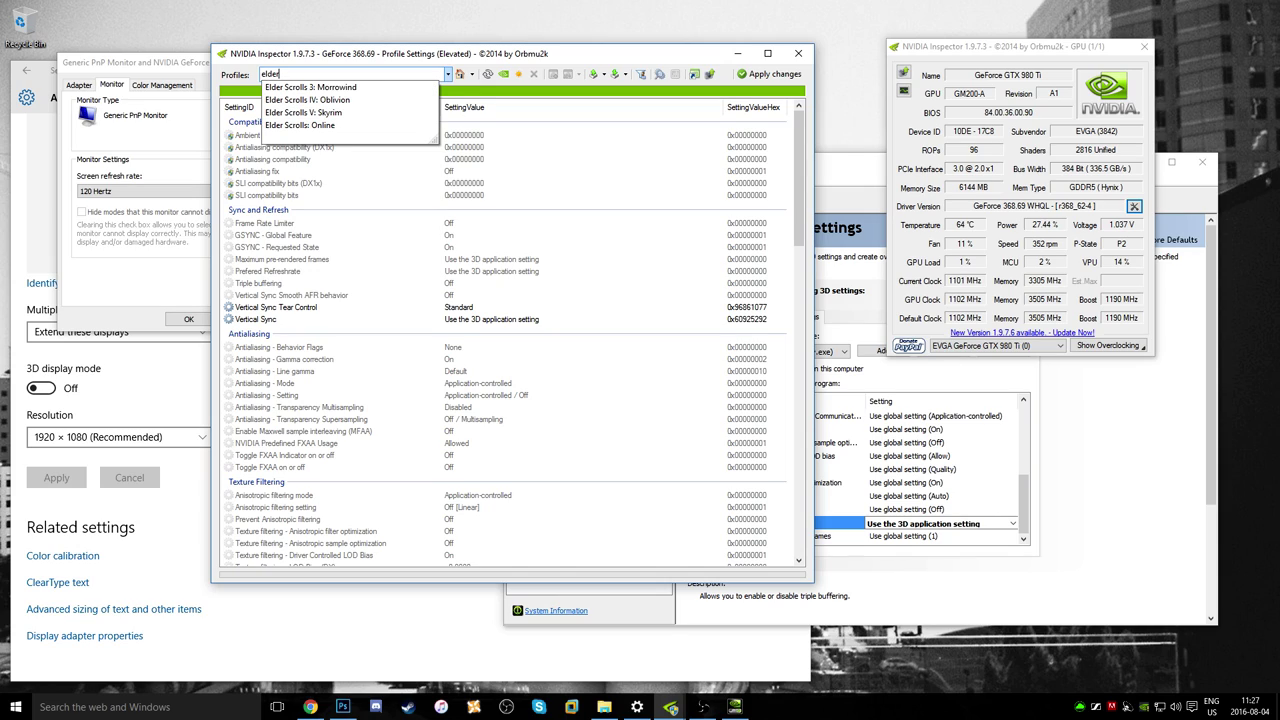
{"action": "key", "text": "Down"}
{"action": "key", "text": "Down"}
{"action": "key", "text": "Down"}
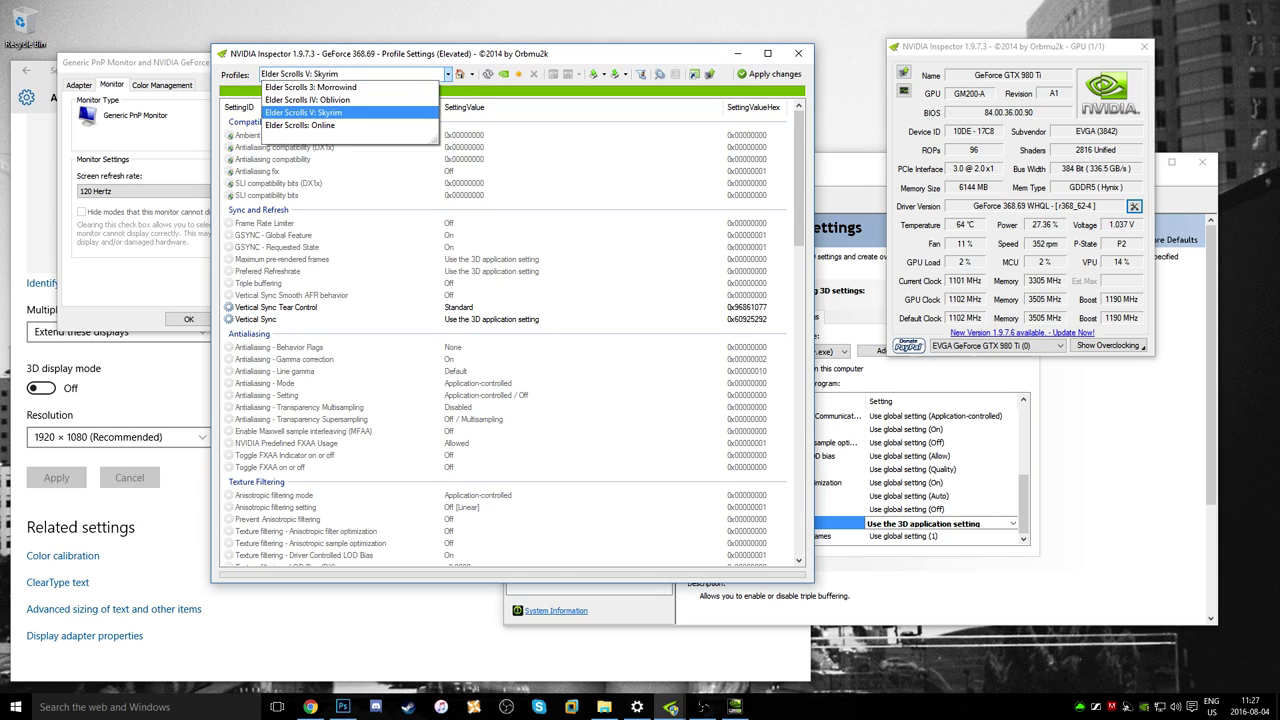
{"action": "key", "text": "BackSpace"}
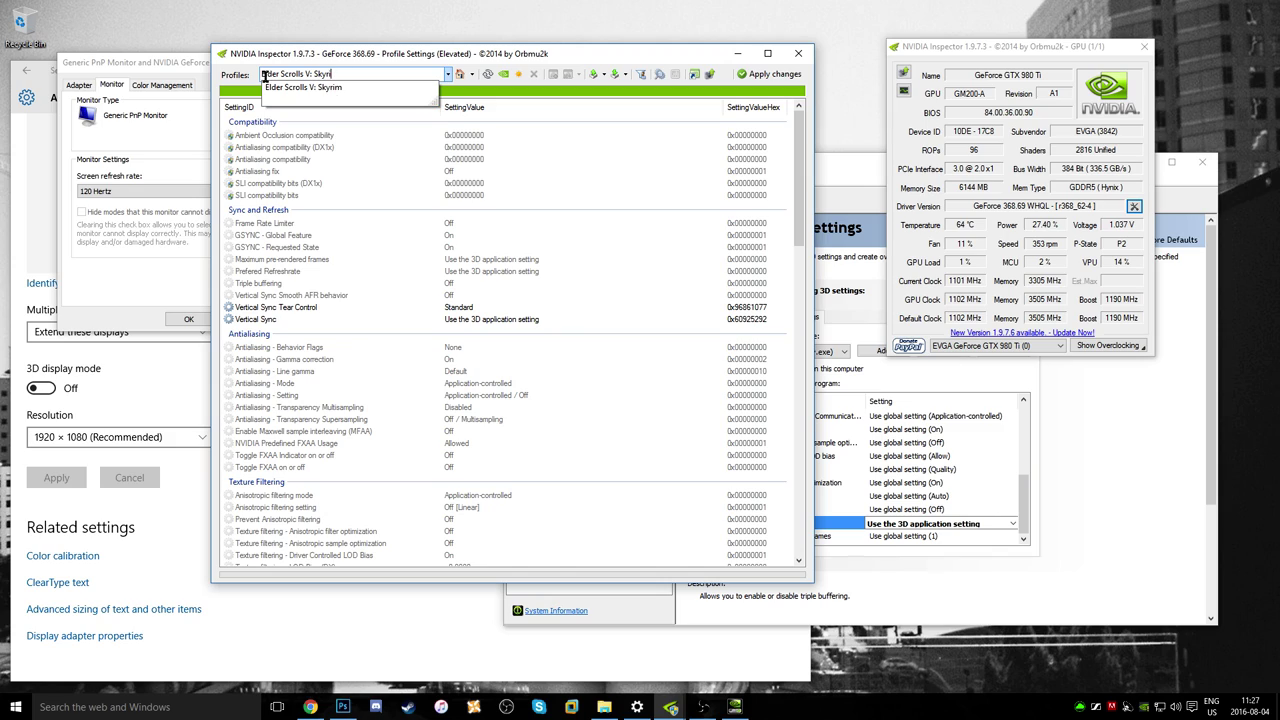
{"action": "key", "text": "BackSpace"}
{"action": "key", "text": "BackSpace"}
{"action": "key", "text": "BackSpace"}
{"action": "key", "text": "BackSpace"}
{"action": "key", "text": "BackSpace"}
{"action": "key", "text": "BackSpace"}
{"action": "type", "text": "elder"}
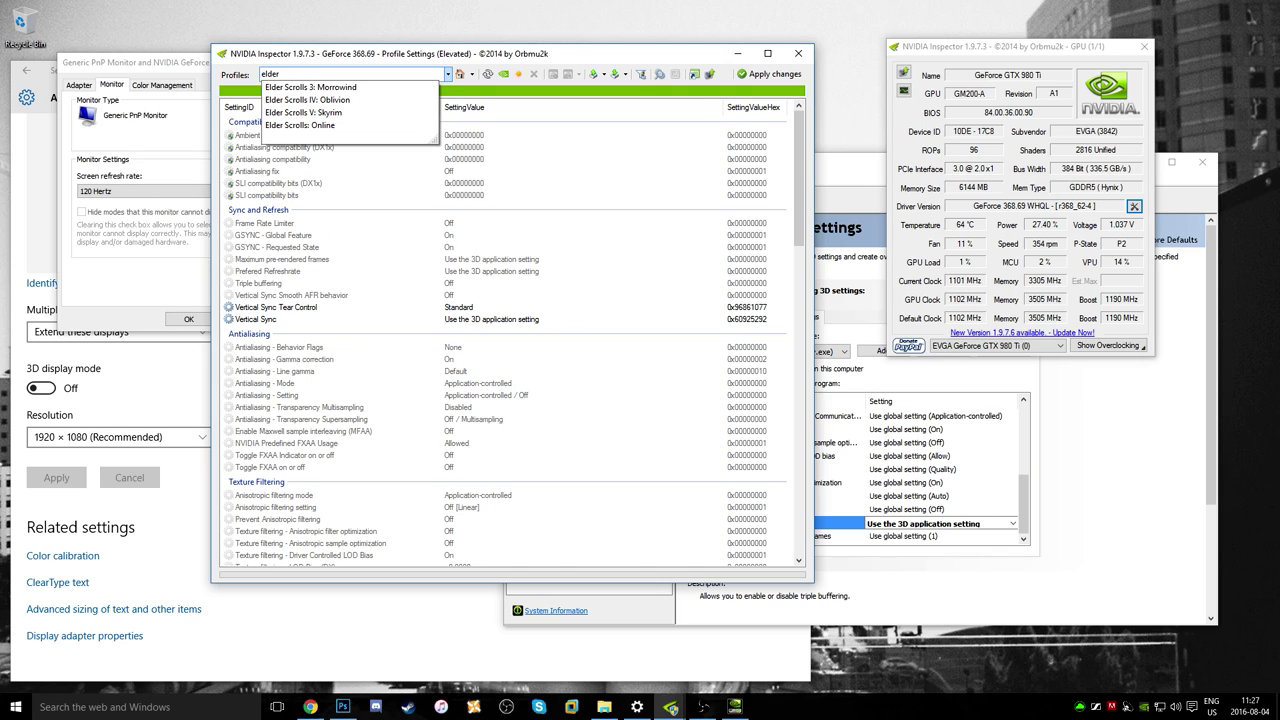
{"action": "left_click", "coordinate": [385, 121]}
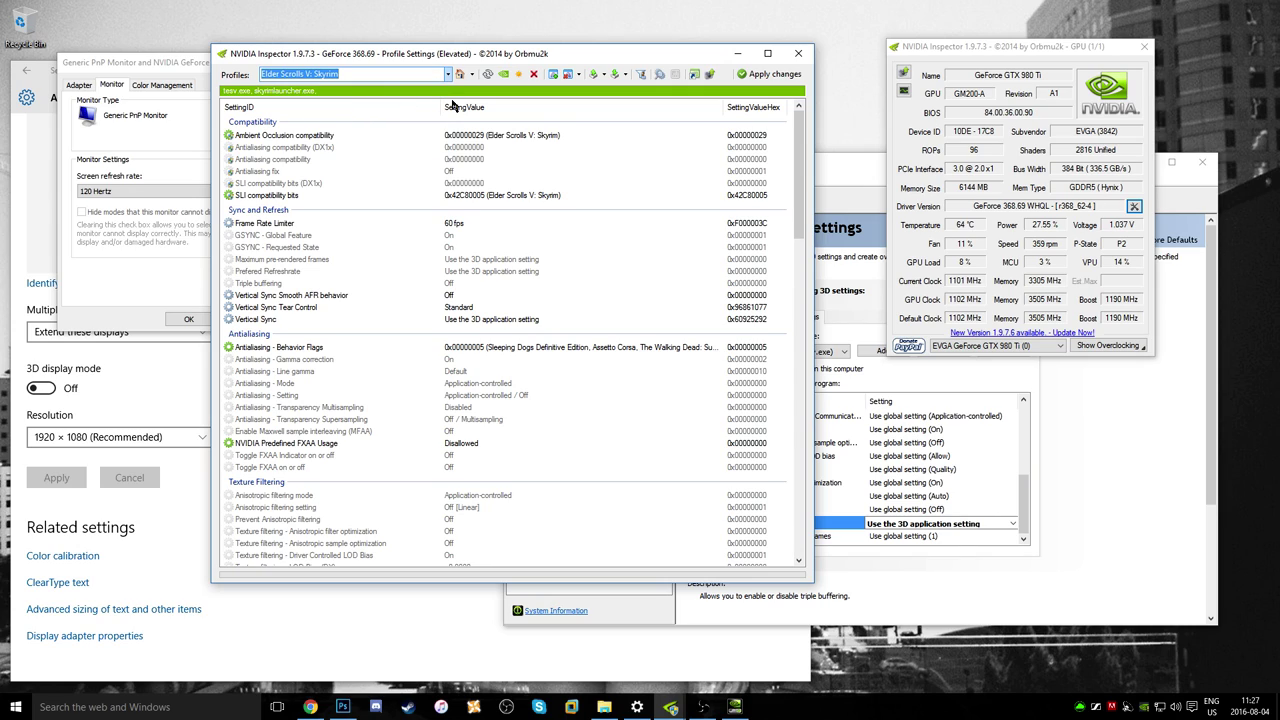
{"action": "mouse_move", "coordinate": [801, 199]}
{"action": "left_mouse_down"}
{"action": "mouse_move", "coordinate": [809, 457]}
{"action": "mouse_move", "coordinate": [785, 332]}
{"action": "left_mouse_up"}
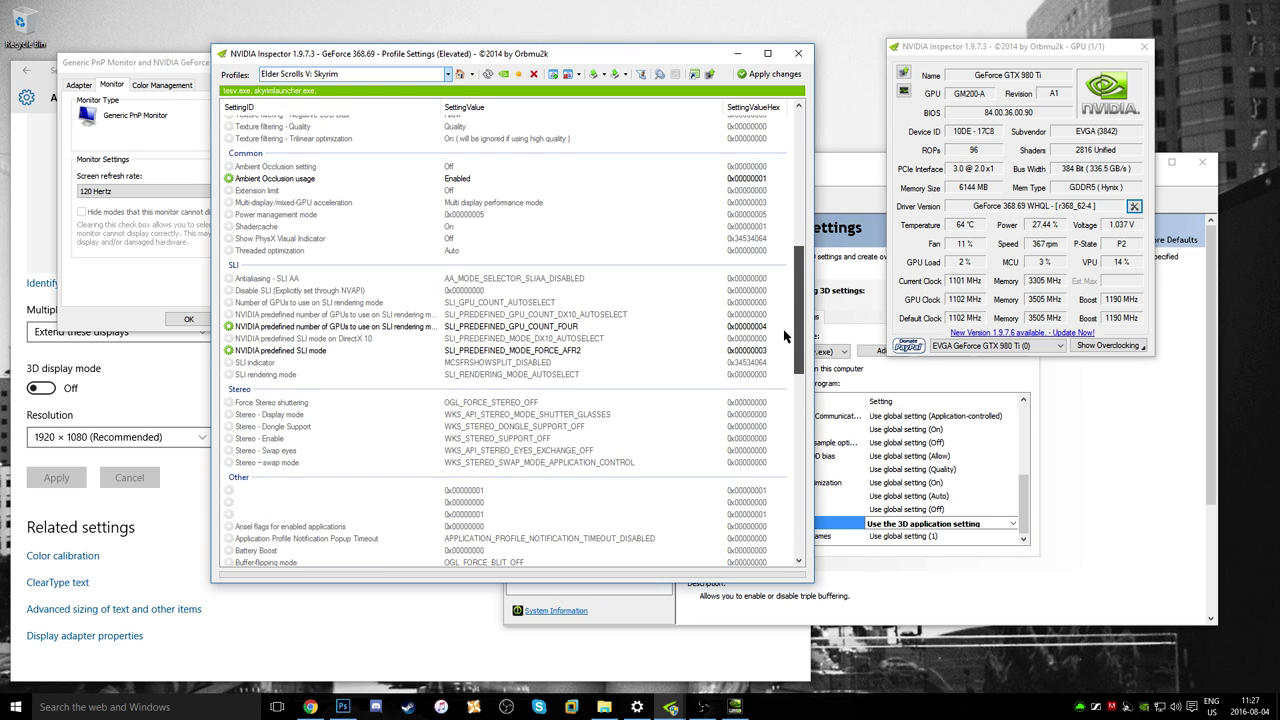
{"action": "left_click_drag", "start_coordinate": [785, 332], "coordinate": [785, 183]}
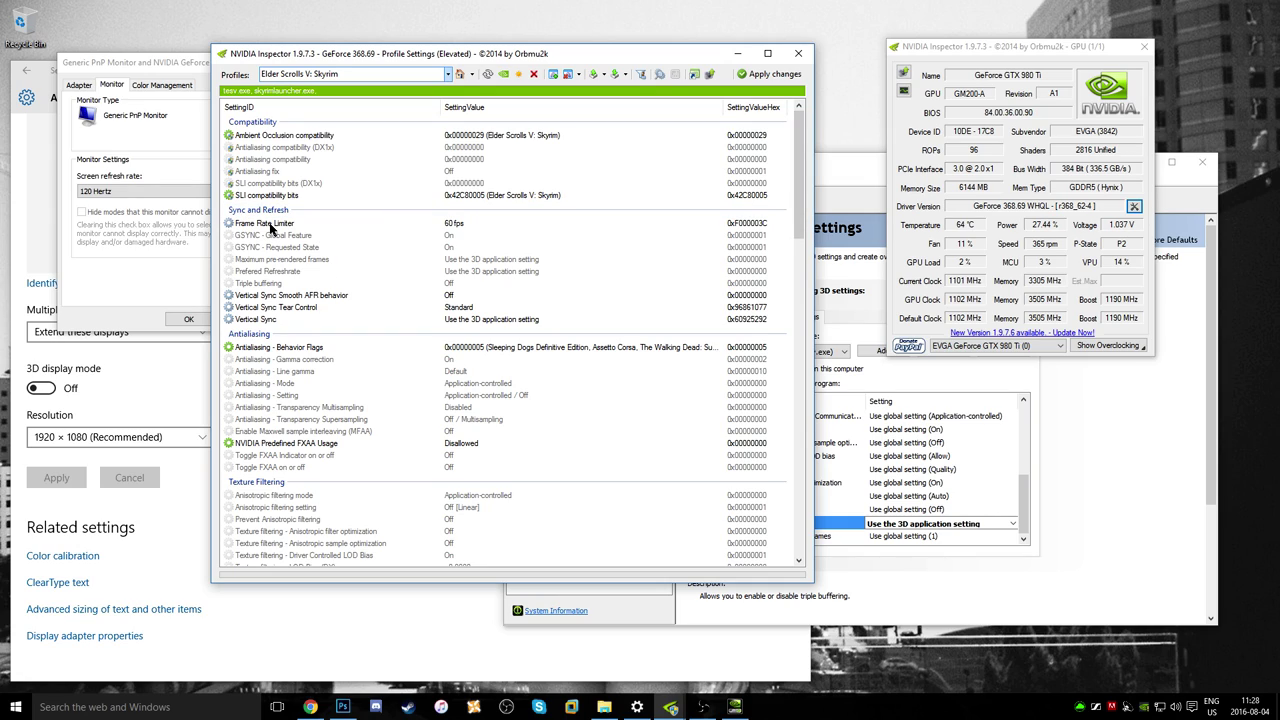
{"action": "left_click", "coordinate": [640, 223]}
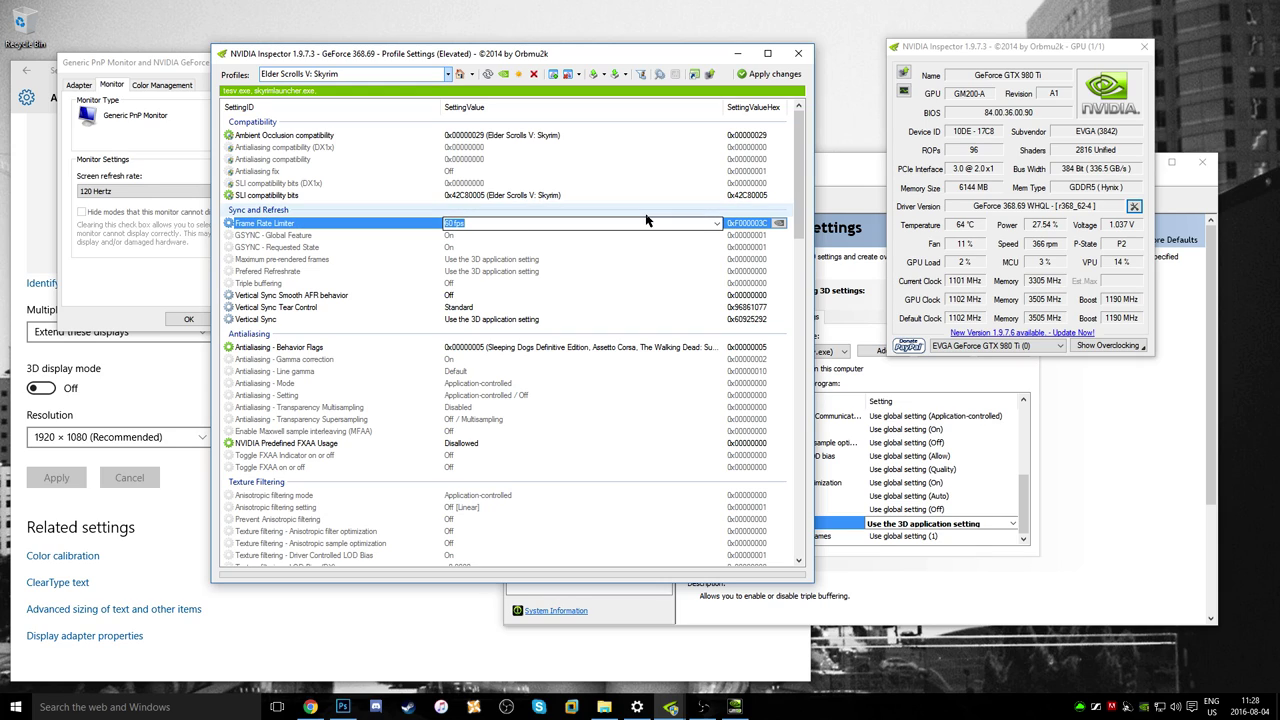
{"action": "left_click", "coordinate": [716, 224]}
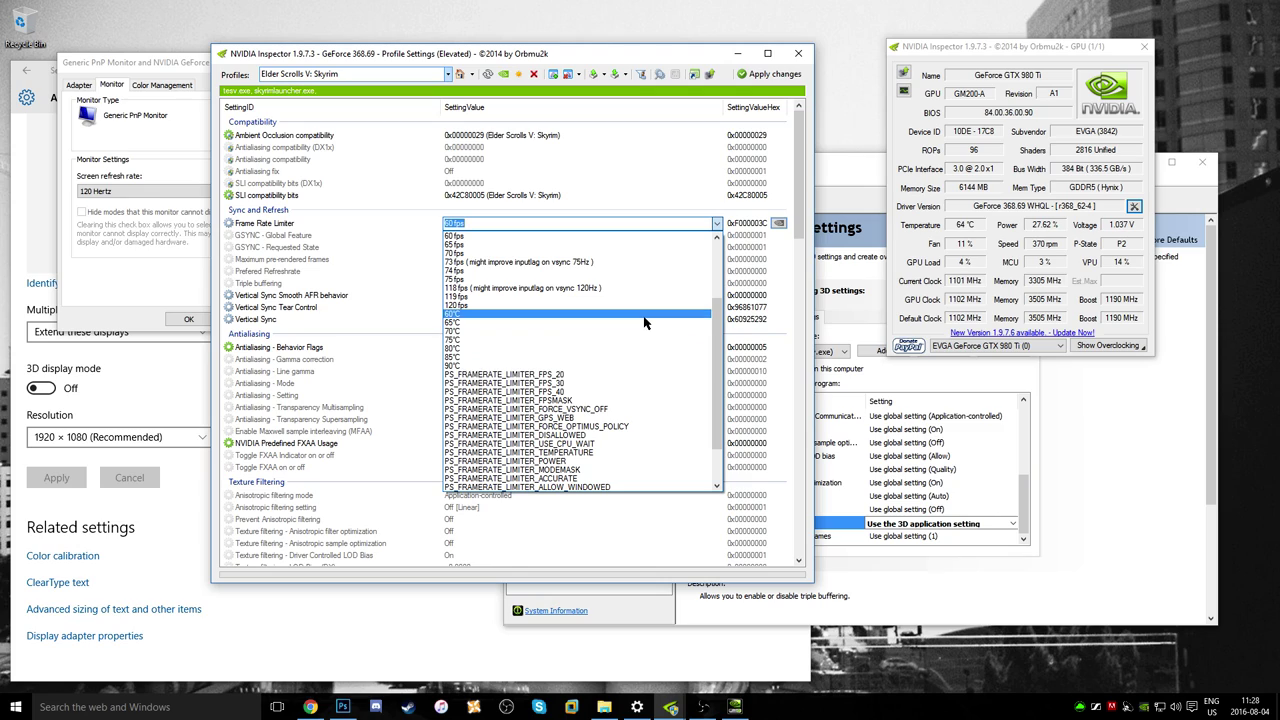
{"action": "left_click", "coordinate": [718, 226]}
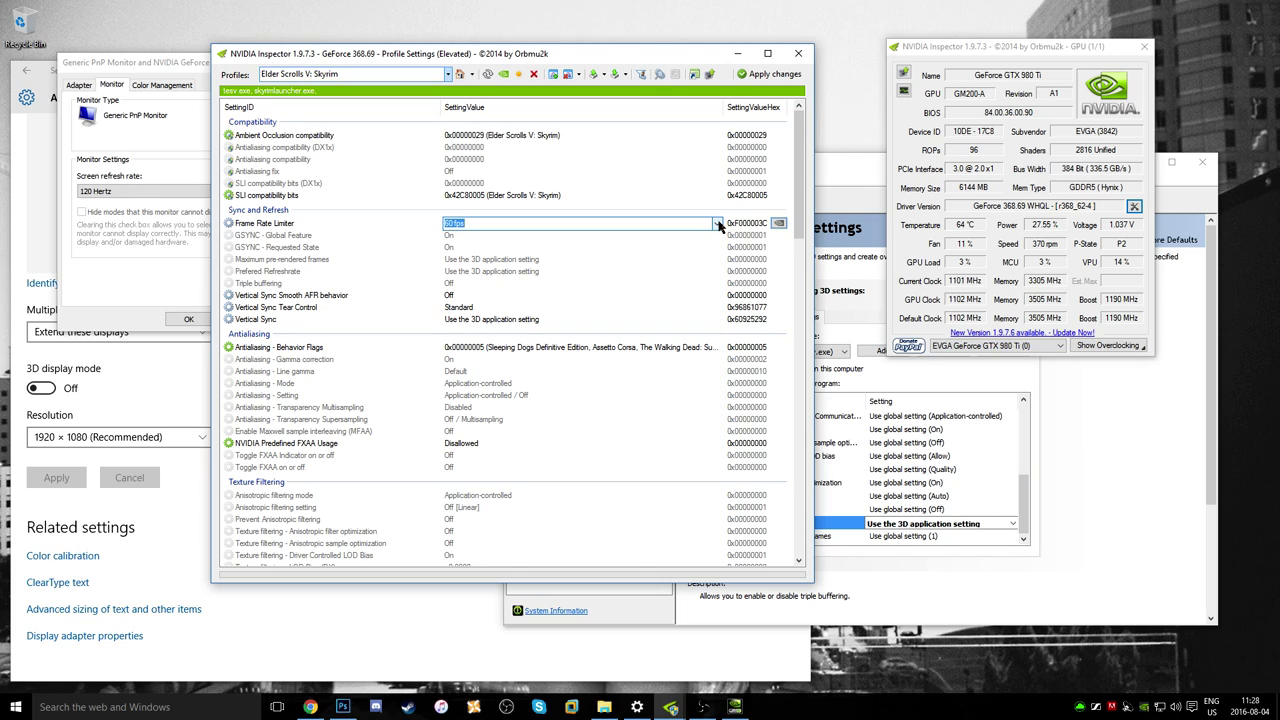